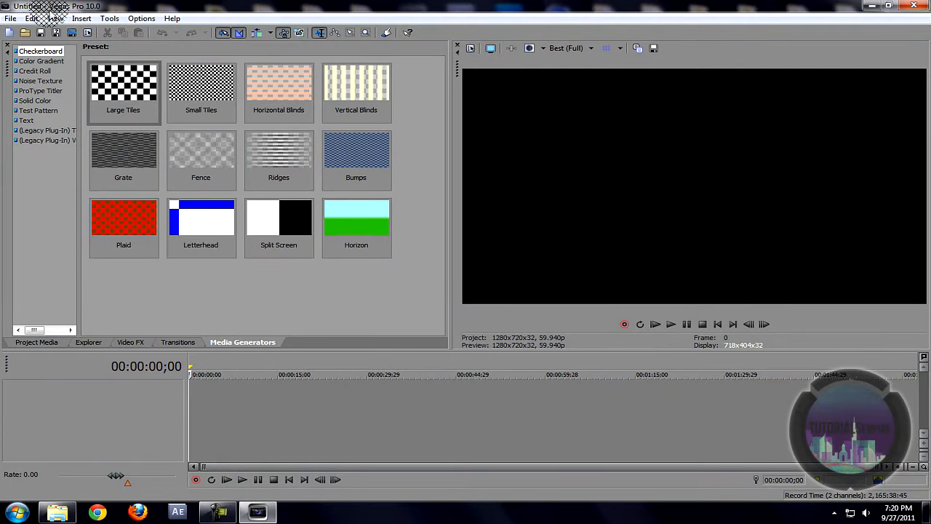
Review the project's video properties, including frame width and pixel format, and accept them
left_click(471, 48)
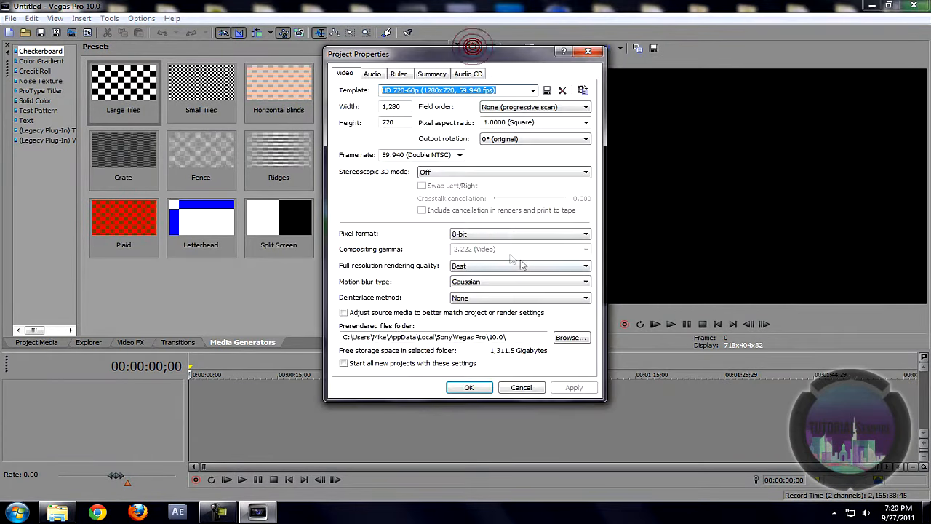
left_click(393, 107)
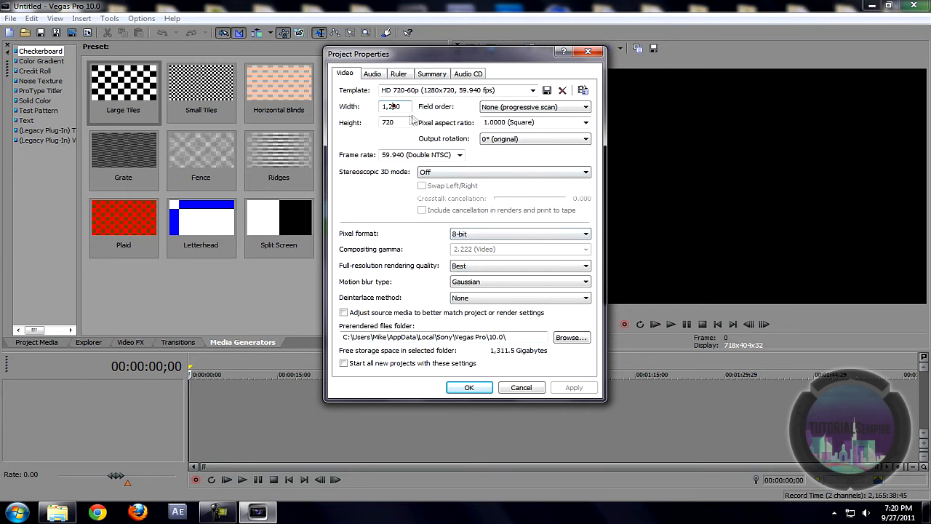
left_click(510, 235)
left_click(510, 237)
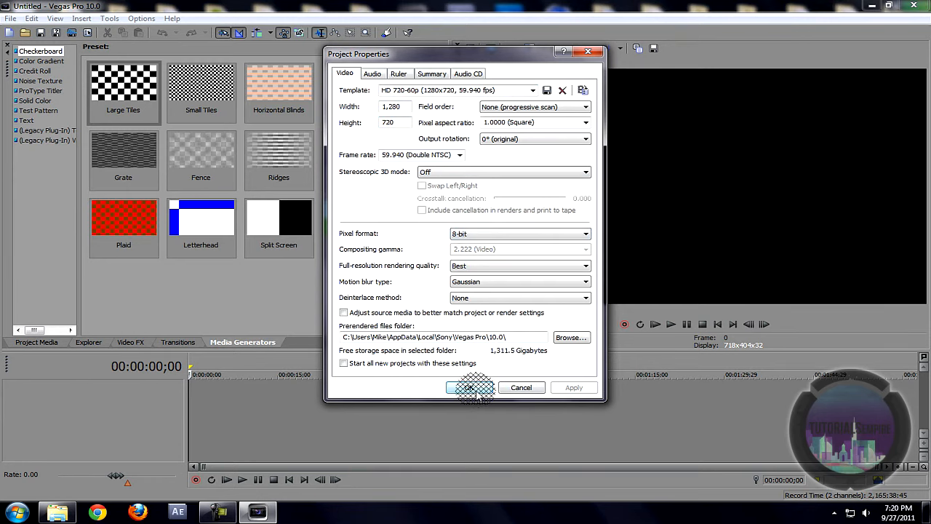
left_click(473, 390)
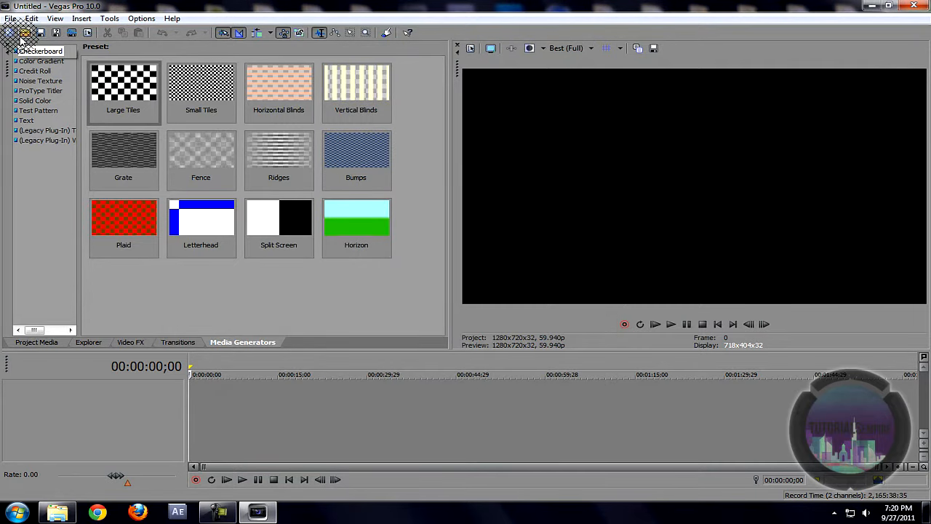
Import the TermCinne.mp4 clip onto the timeline
left_click(25, 32)
double_click(524, 167)
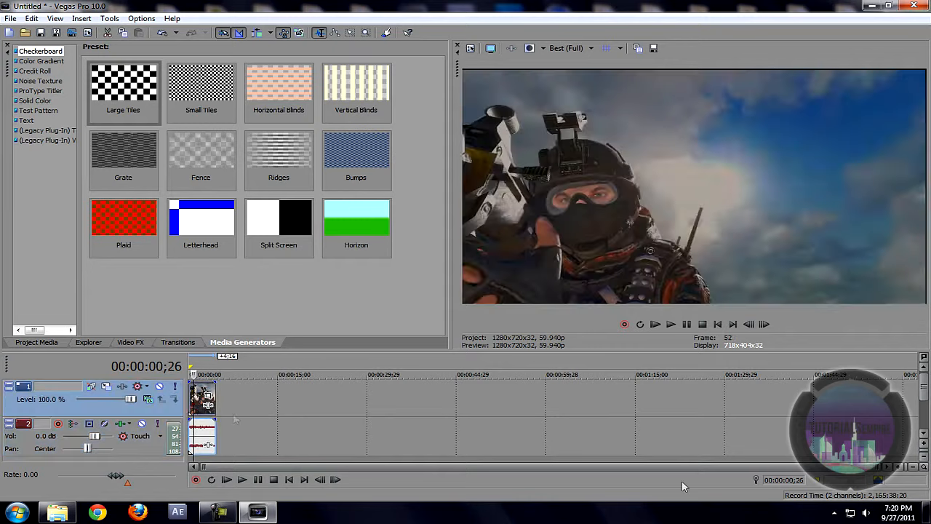
left_click(902, 466)
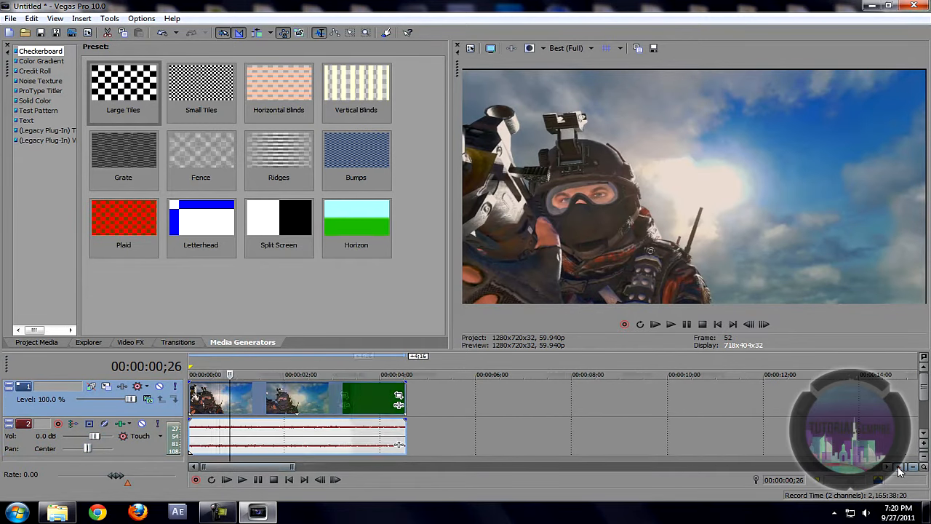
scroll(900, 471, "right", 1)
left_click_drag(252, 467, 243, 467)
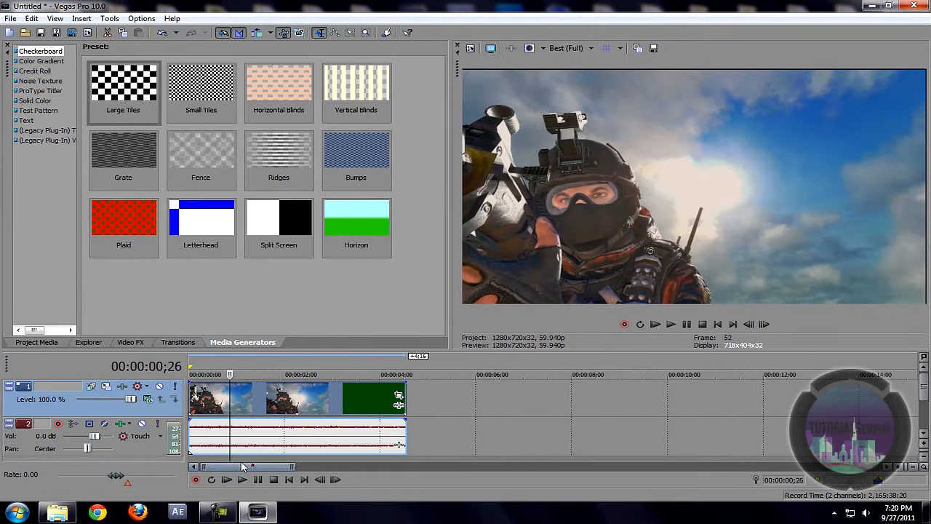
scroll(618, 425, "up", 5)
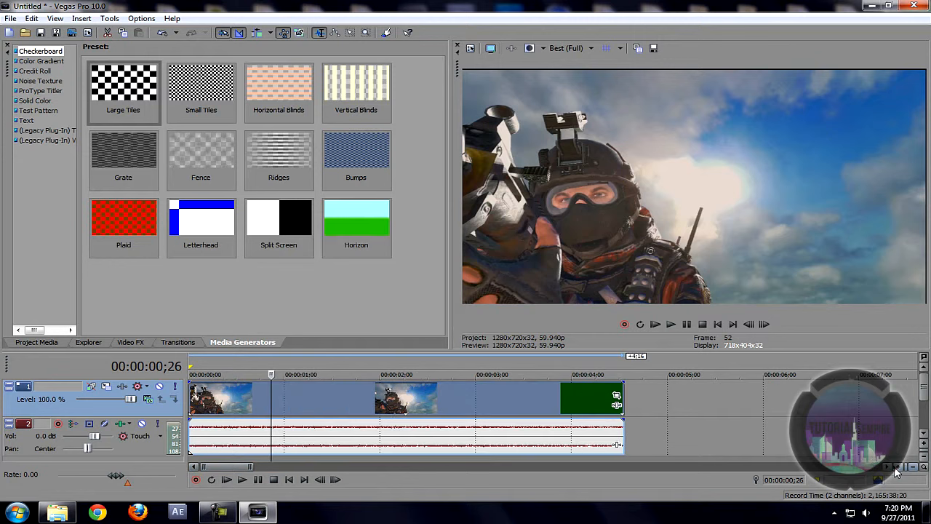
Disable resampling in the TermCinne video event's properties
right_click(246, 399)
left_click(313, 399)
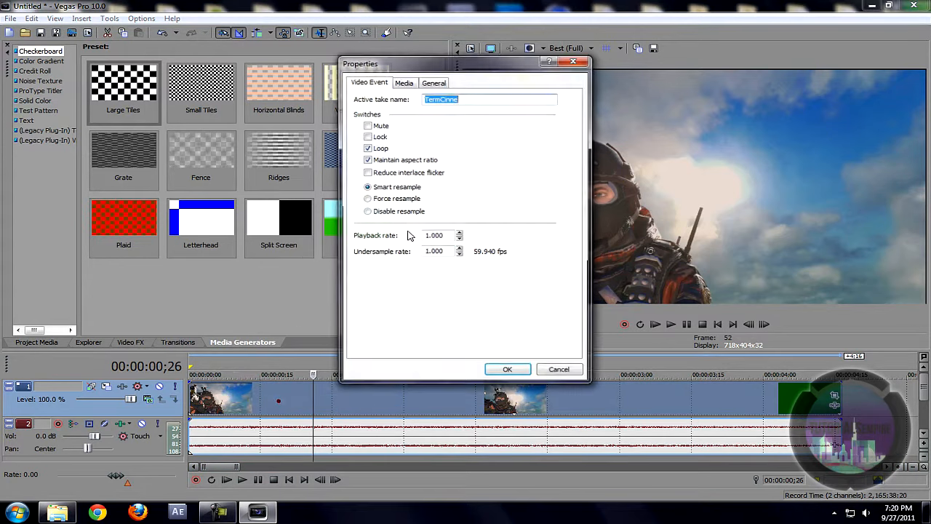
left_click(411, 212)
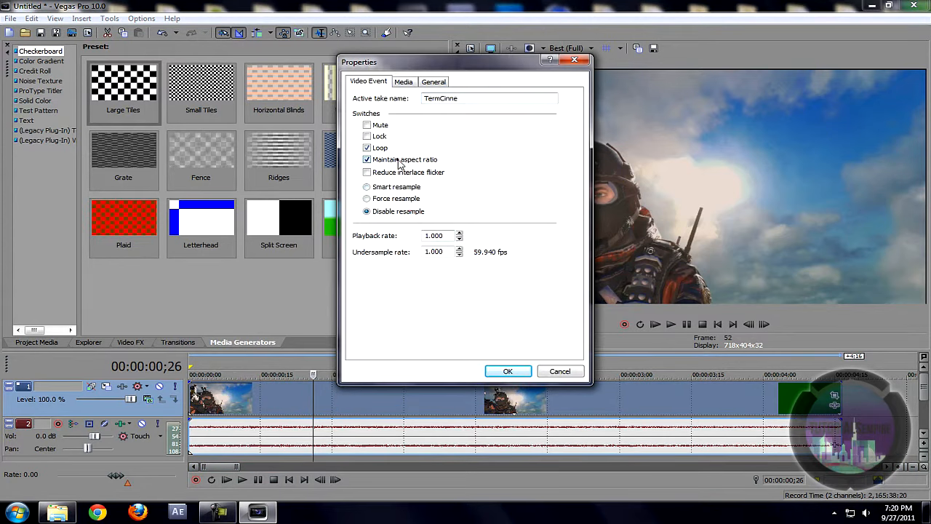
left_click(509, 372)
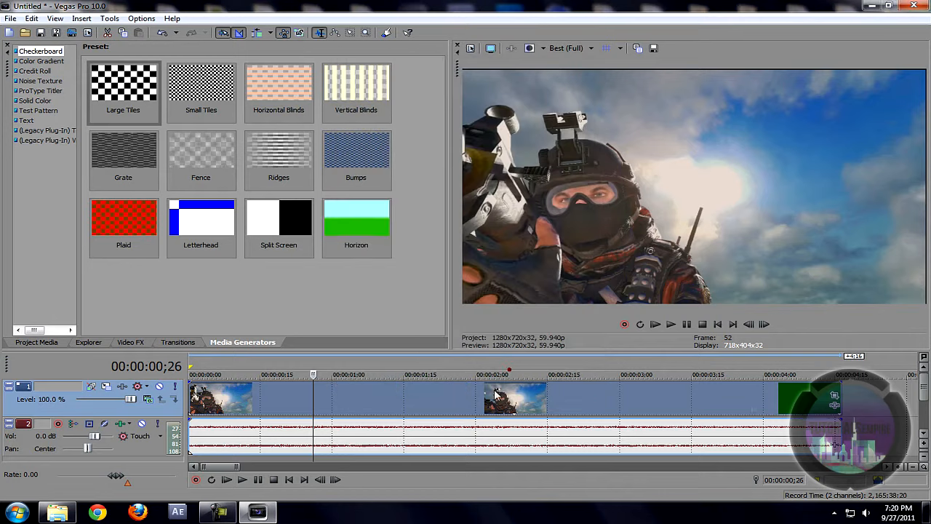
Apply the FluffeyCrop preset to the TermCinne video event in Event Pan/Crop
left_click(246, 409)
left_click(835, 395)
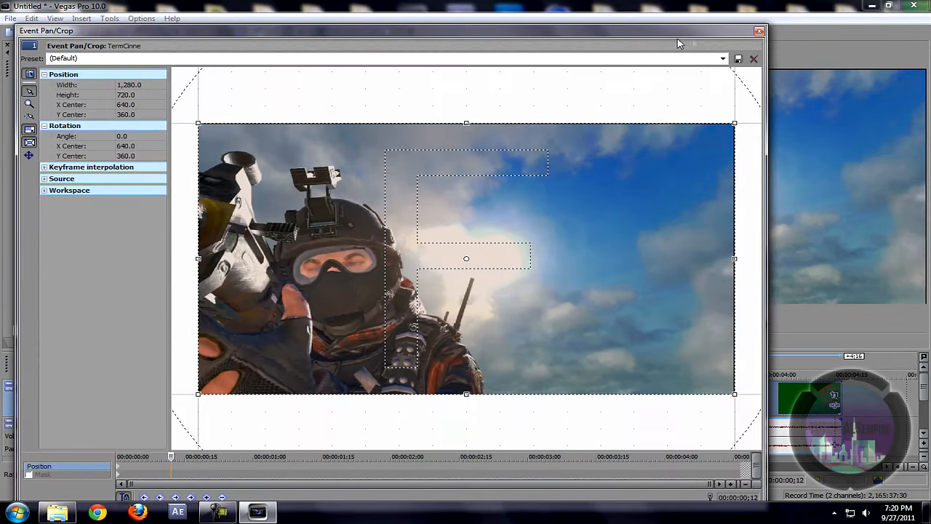
left_click(722, 59)
left_click(653, 107)
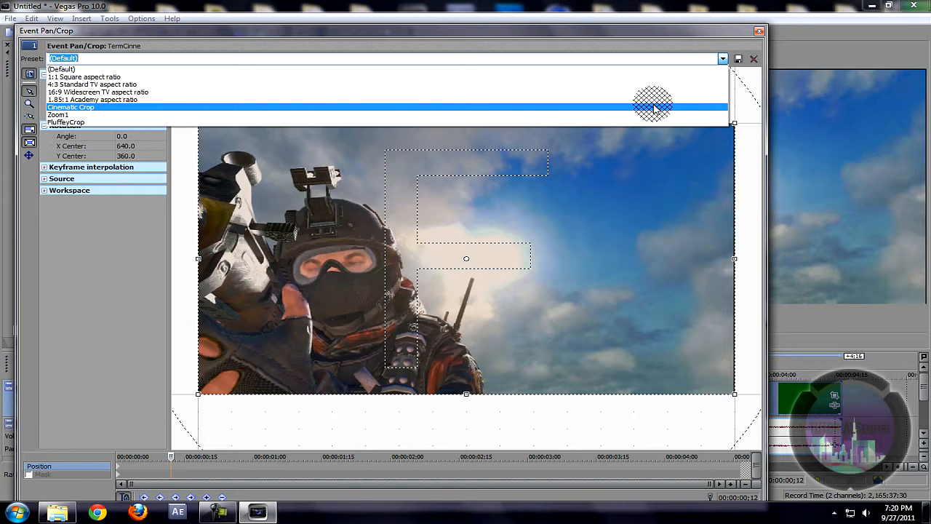
left_click(656, 122)
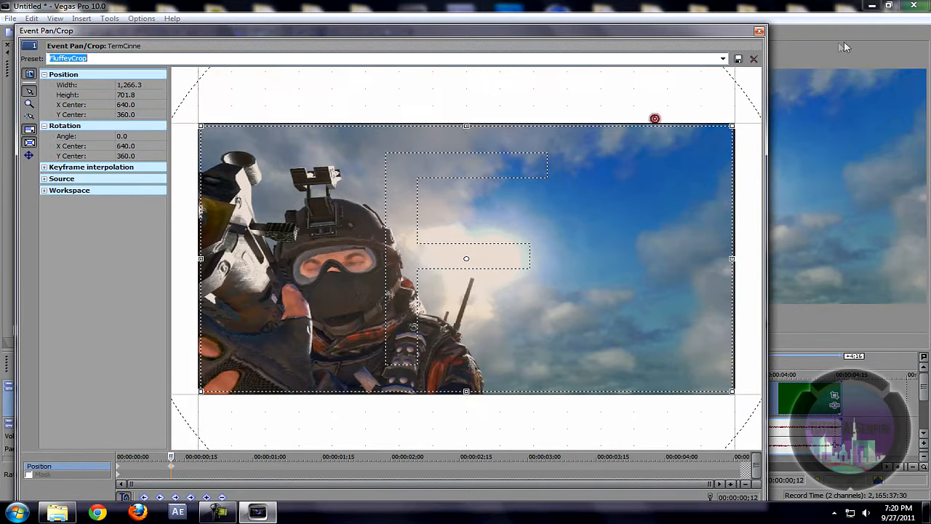
left_click(759, 31)
Place the playhead at 00:00:00;15 and set the preview quality to Best (Full)
mouse_move(242, 409)
left_mouse_down()
mouse_move(251, 400)
mouse_move(255, 411)
left_mouse_up()
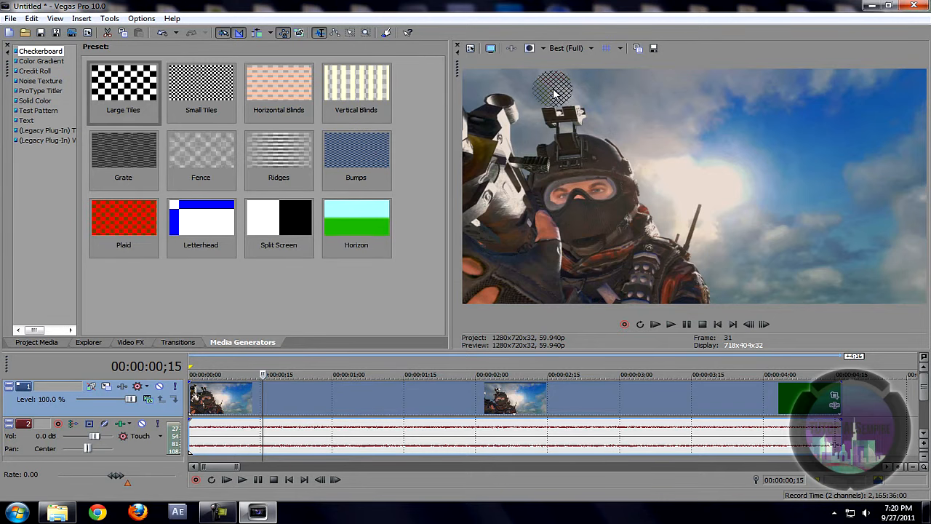
left_click(591, 48)
mouse_move(574, 101)
left_click(627, 108)
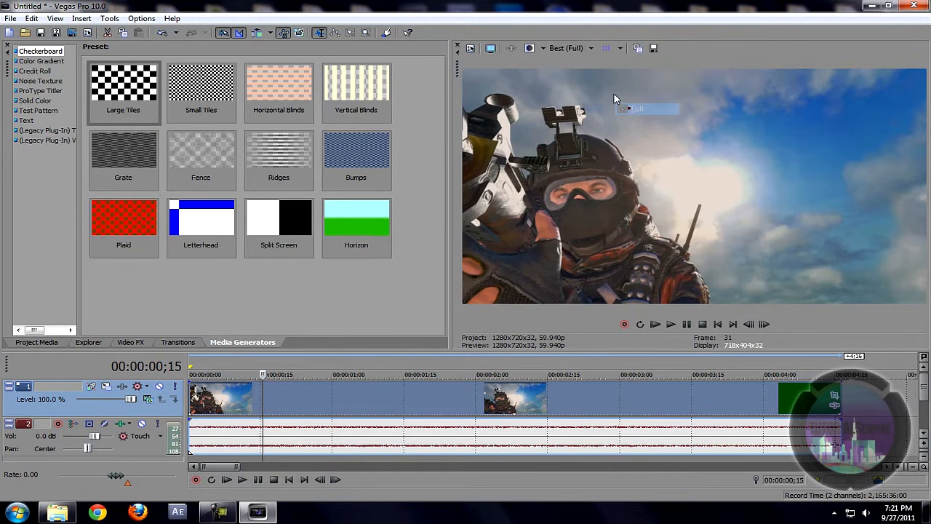
Save a snapshot of the current frame to the Desktop as a PNG named Cinnematic
left_click(653, 48)
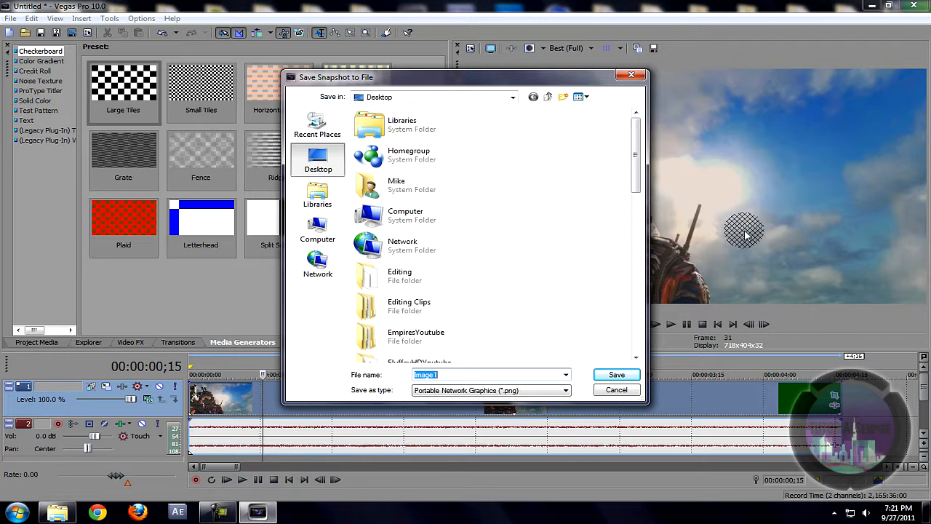
left_click(472, 391)
left_click(473, 400)
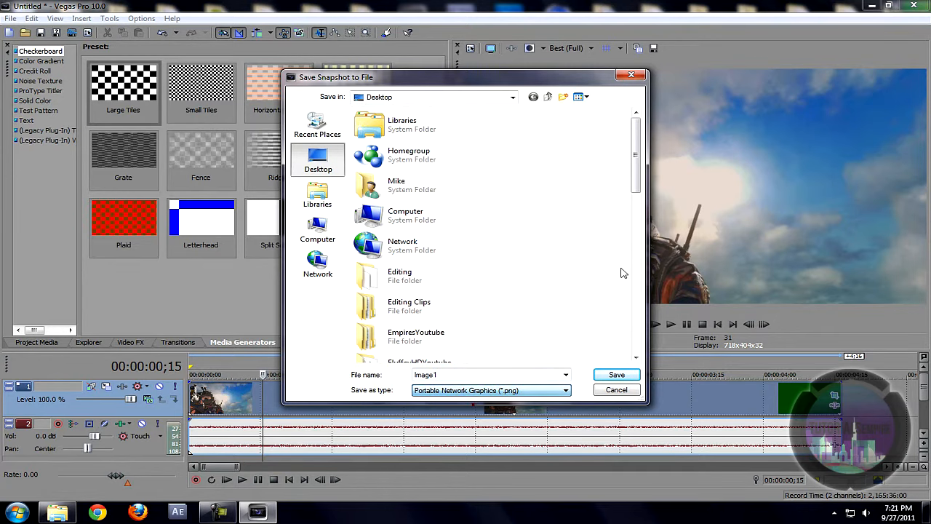
double_click(473, 375)
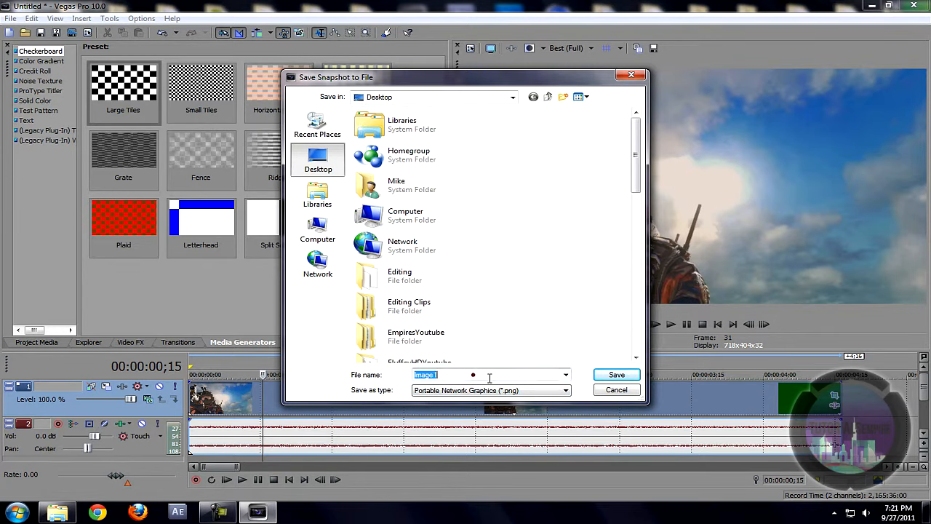
type("Cinnematic")
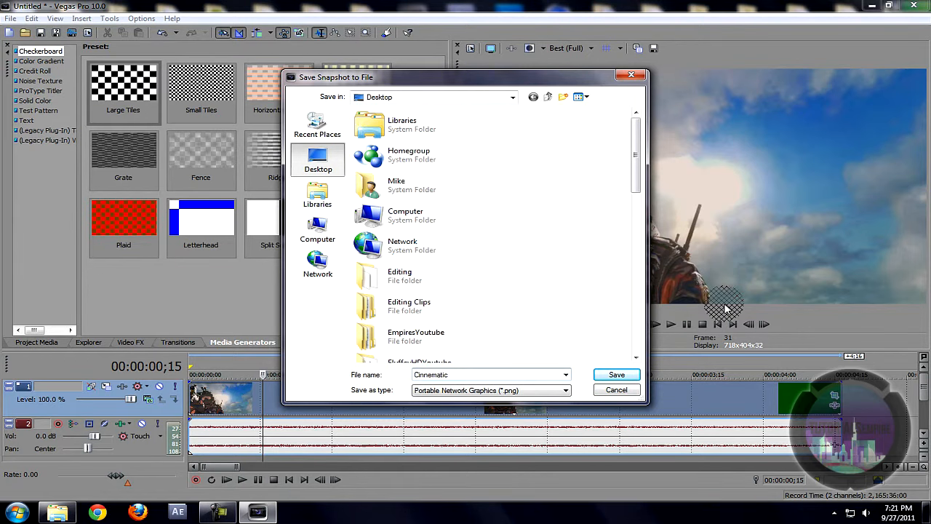
left_click(615, 374)
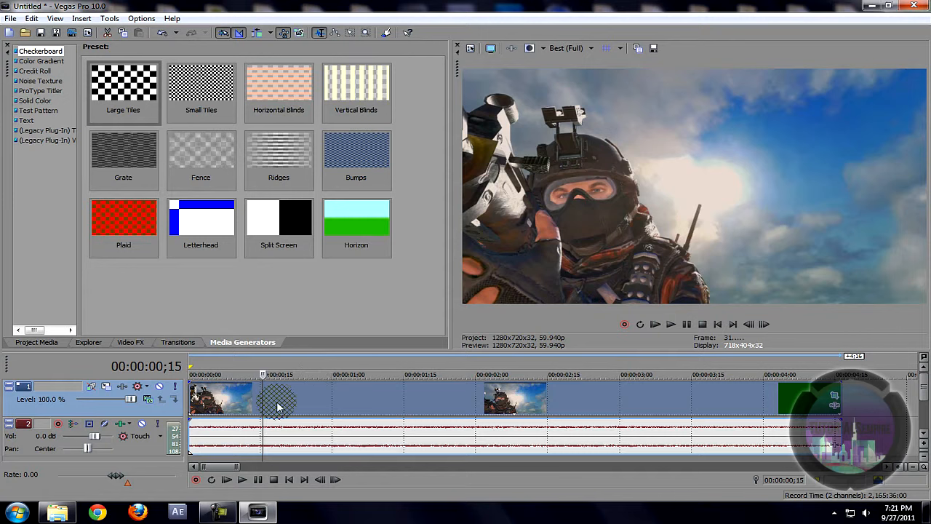
Remove the TermCinne clip's video and audio events from the timeline
left_click(285, 403)
left_click(315, 408)
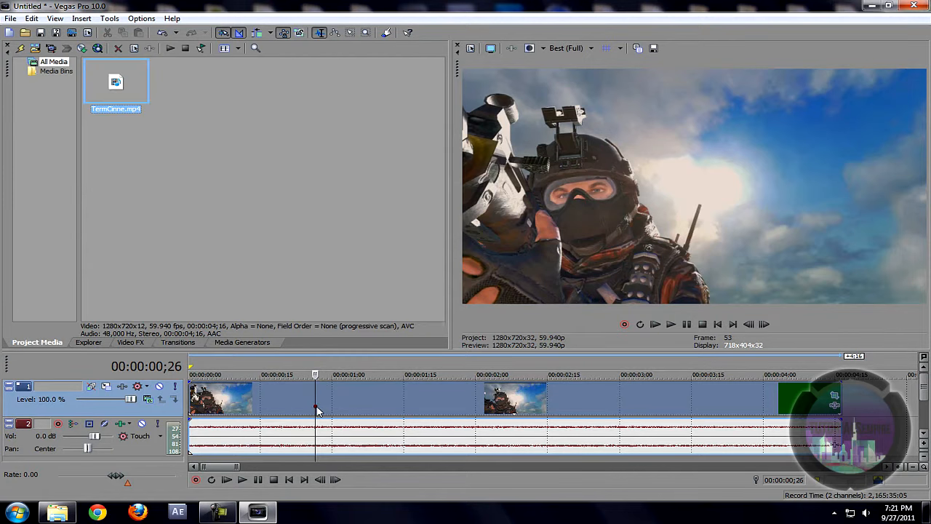
key("ctrl+z")
left_click(304, 404)
key("ctrl+z")
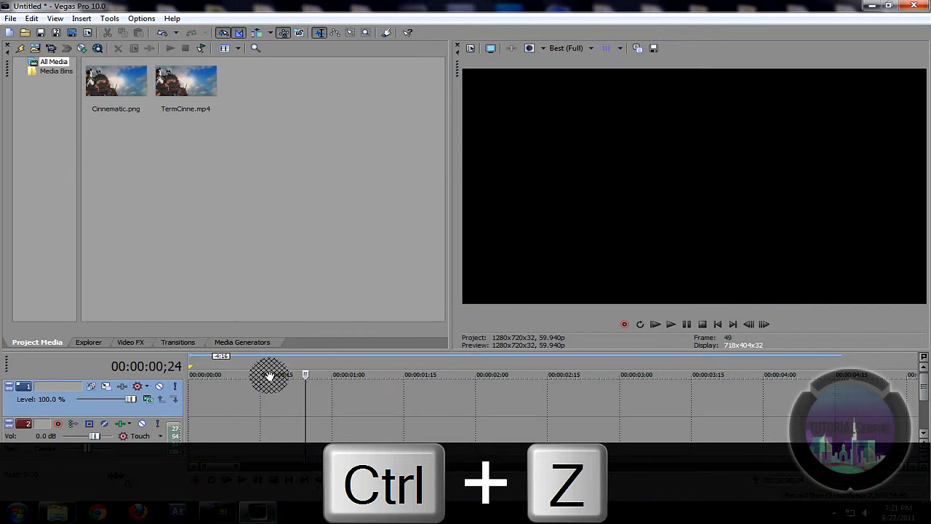
Place the Cinnematic.png still at the start of the video track and extend it to about 10 seconds
left_click(109, 86)
left_click_drag(120, 105, 204, 392)
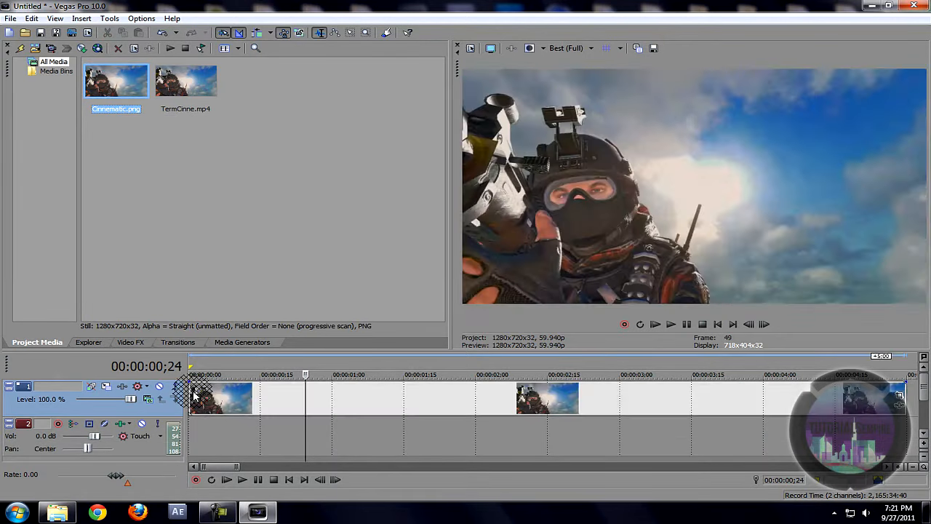
left_click(912, 468)
left_click(913, 468)
left_click_drag(364, 397, 547, 407)
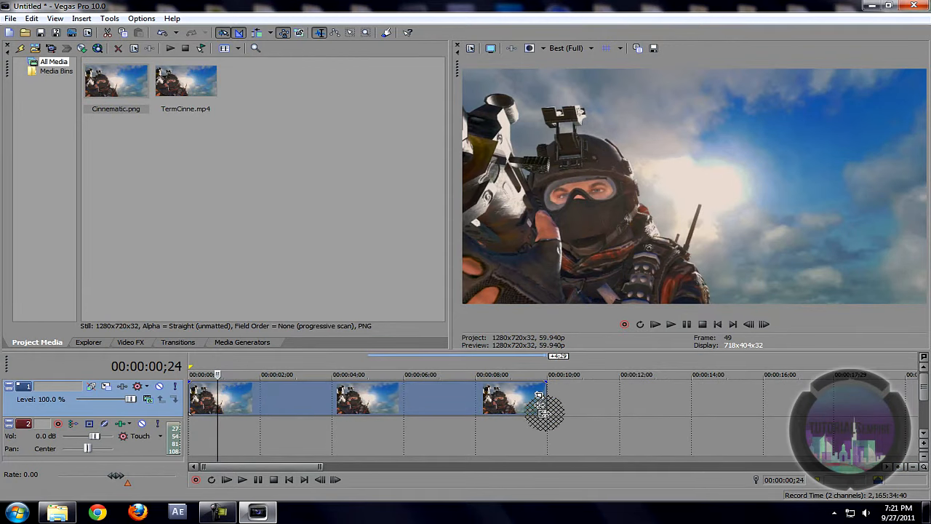
Play back the Cinnematic still from the start of the timeline, then stop playback
left_click(193, 393)
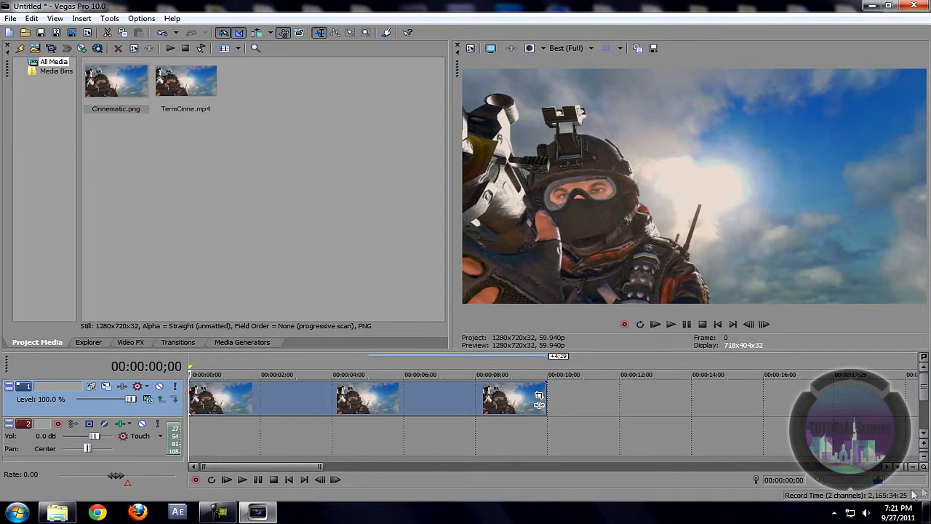
left_click(900, 467)
left_click(900, 468)
left_click(913, 468)
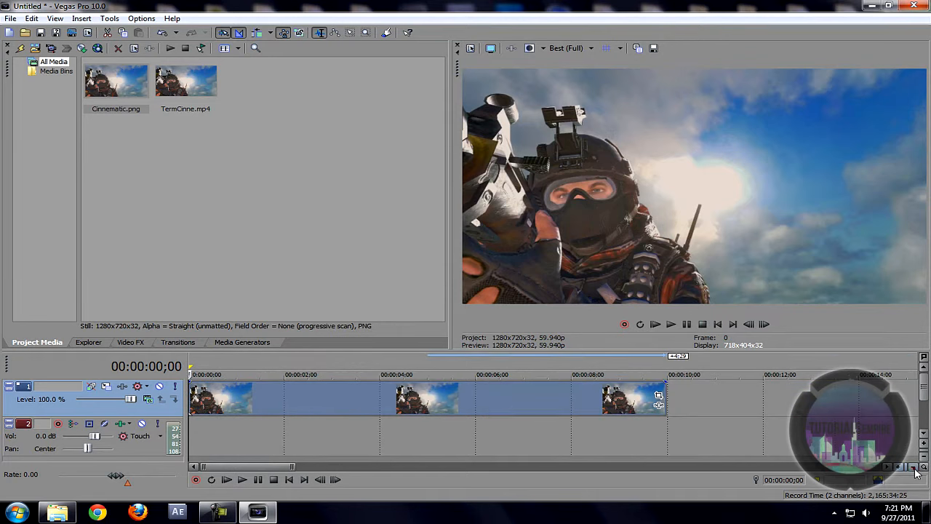
key("space")
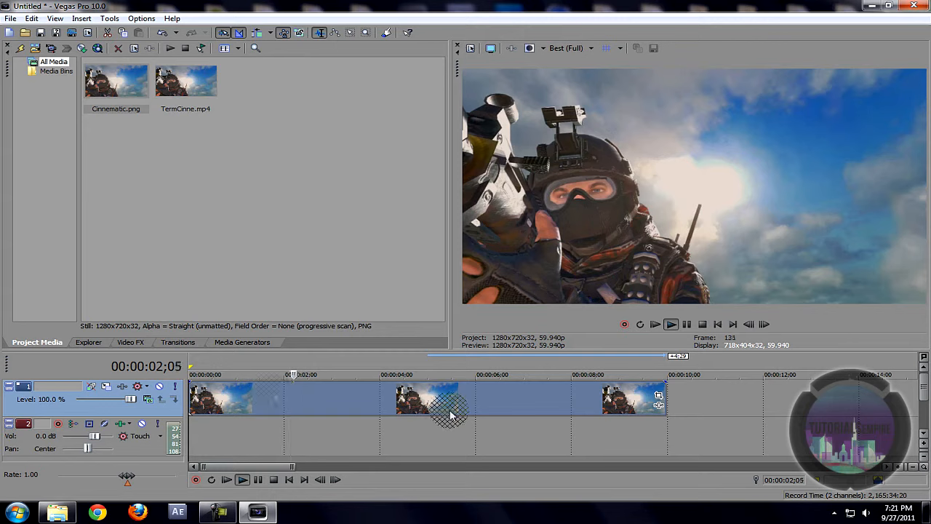
key("space")
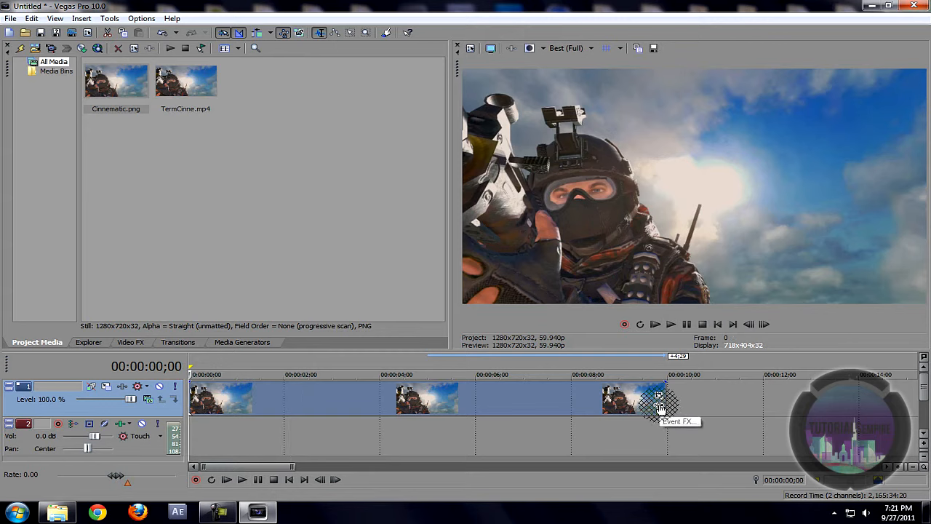
Apply the Warm filter package to the Cinnematic still as a video event effect
left_click(659, 406)
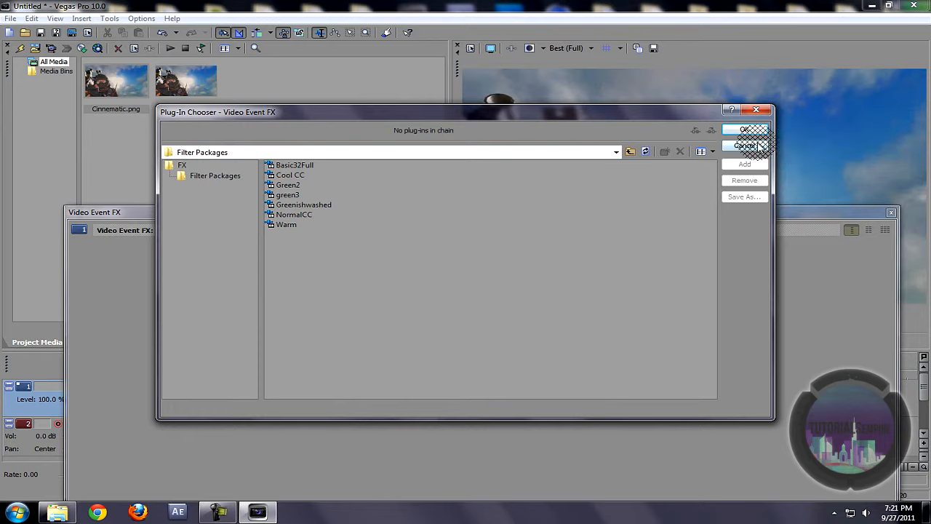
double_click(291, 224)
left_click(744, 130)
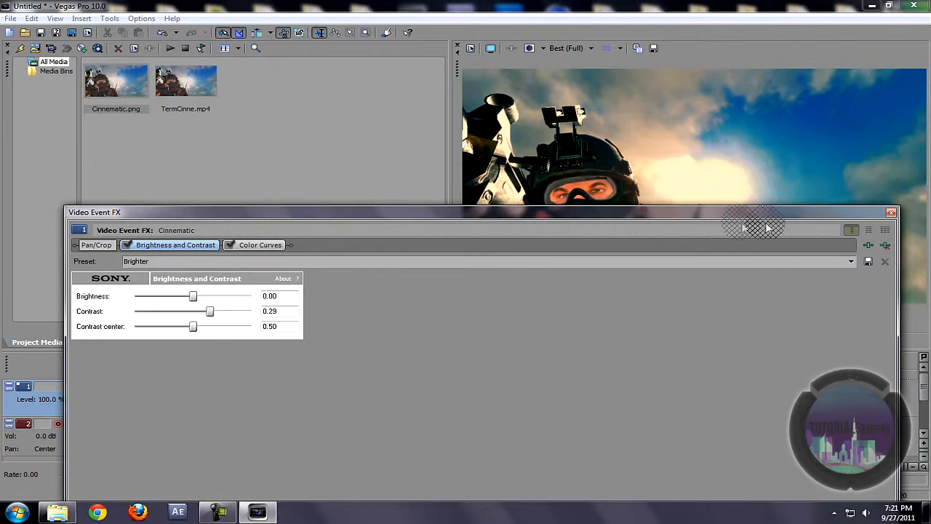
left_click_drag(738, 218, 707, 211)
Examine the brightness, contrast and contrast center values of the Brightness and Contrast effect
left_click(250, 285)
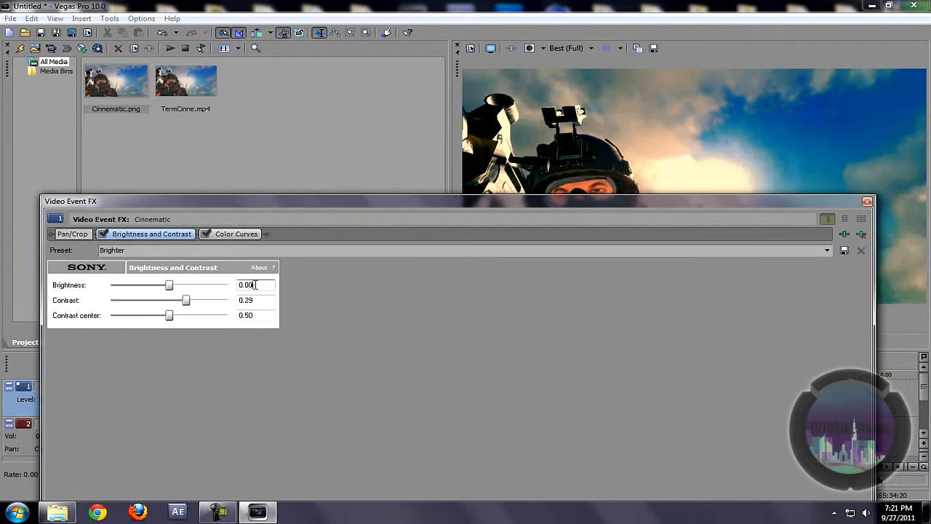
left_click(255, 298)
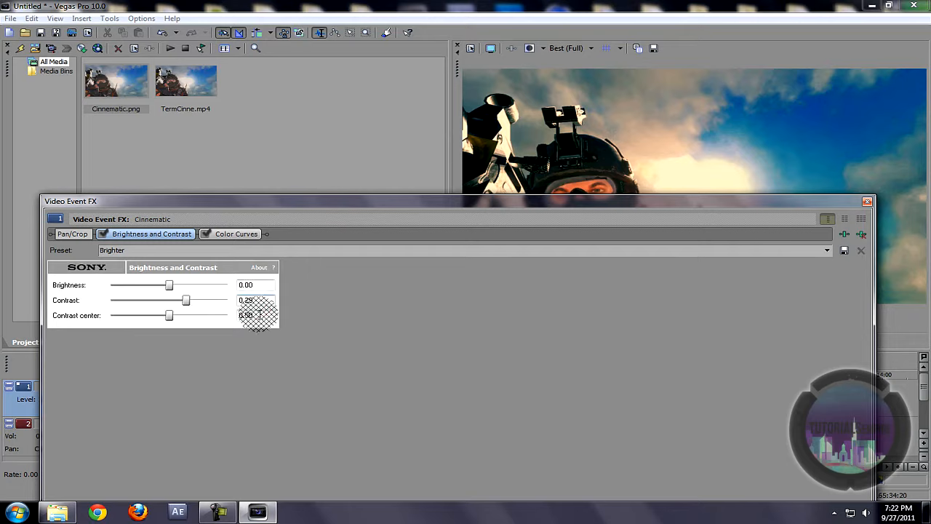
left_click(256, 315)
left_click(204, 250)
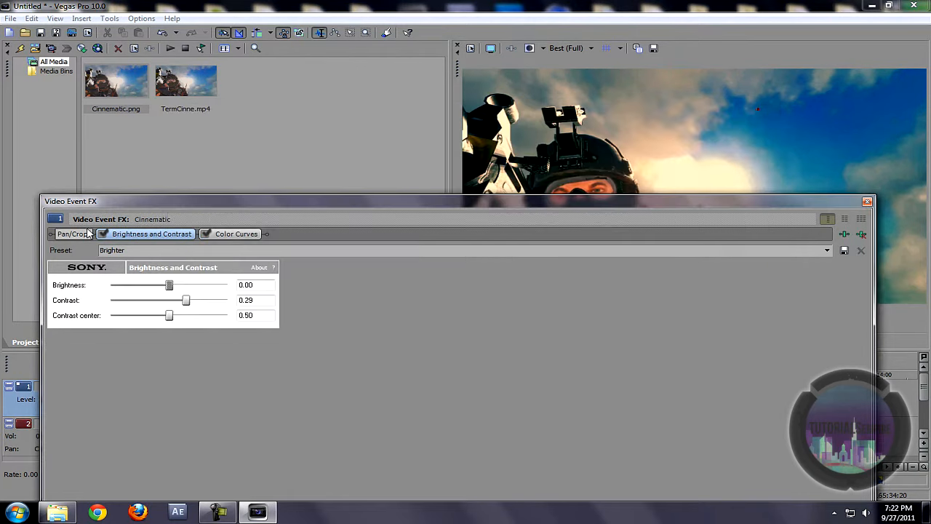
Examine the Red channel curve of the Color Curves effect on the Cinnematic still
left_click(225, 233)
left_click(278, 310)
left_click(83, 285)
left_click(104, 304)
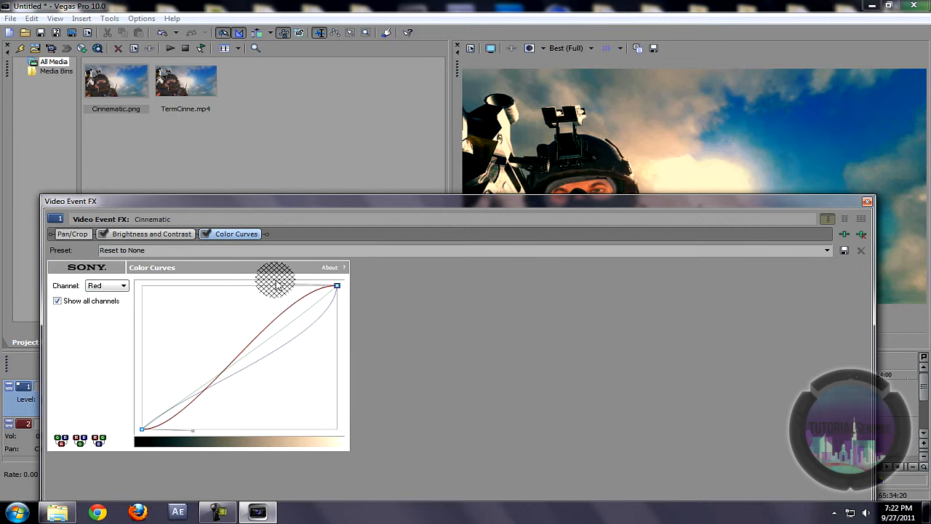
Examine the Green and Blue channel curves of the Color Curves effect, then close the effects window
left_click(124, 285)
left_click(102, 314)
left_click(301, 324)
left_click(187, 389)
left_click(106, 286)
left_click(112, 324)
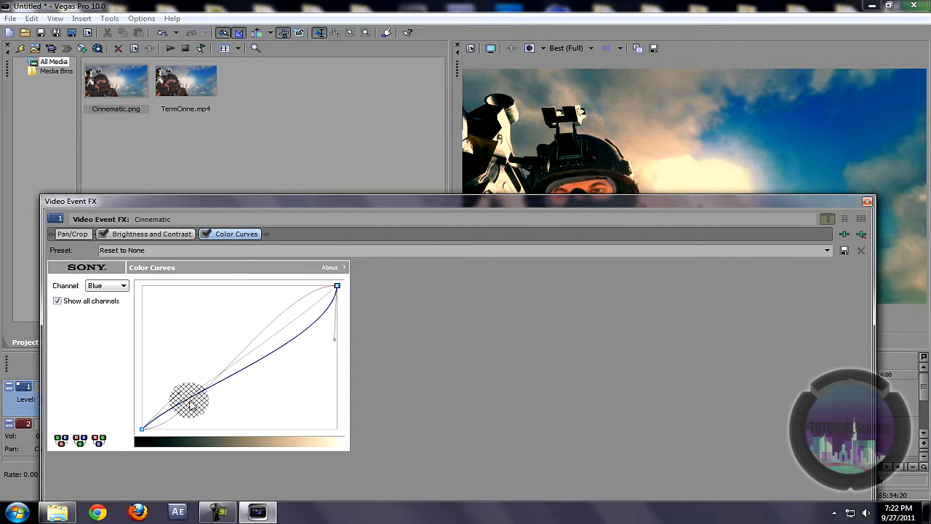
left_click(865, 201)
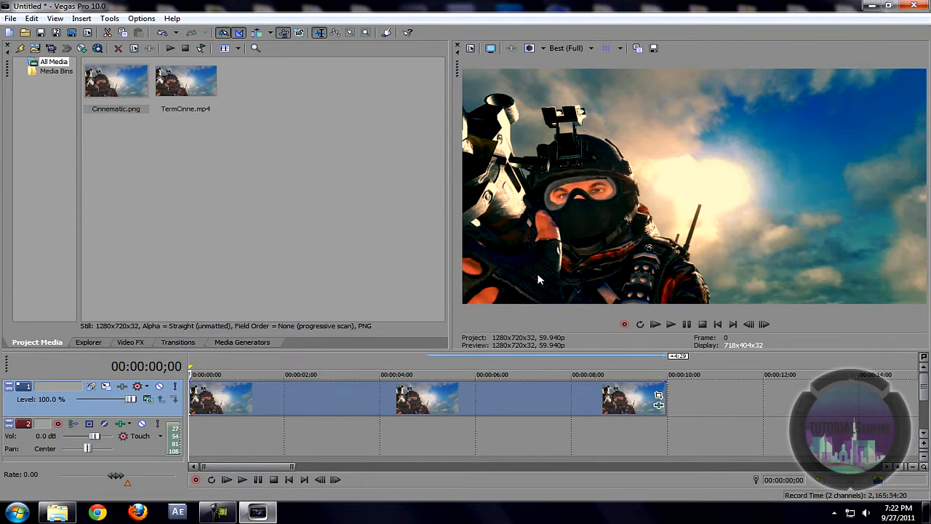
Save a snapshot of the color-corrected preview frame to the Desktop as a PNG named Cinnematic2
left_click(654, 49)
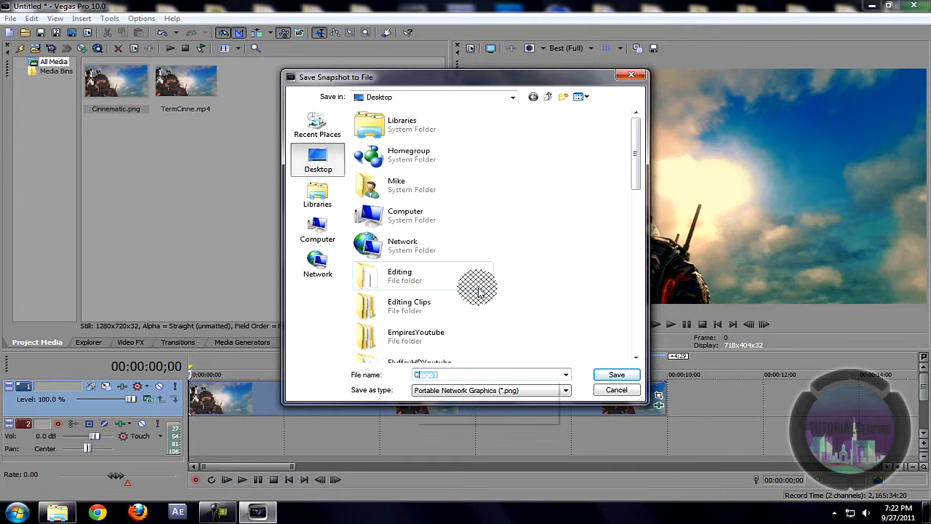
type("Cinnbe")
key("BackSpace")
key("BackSpace")
type("ematic2")
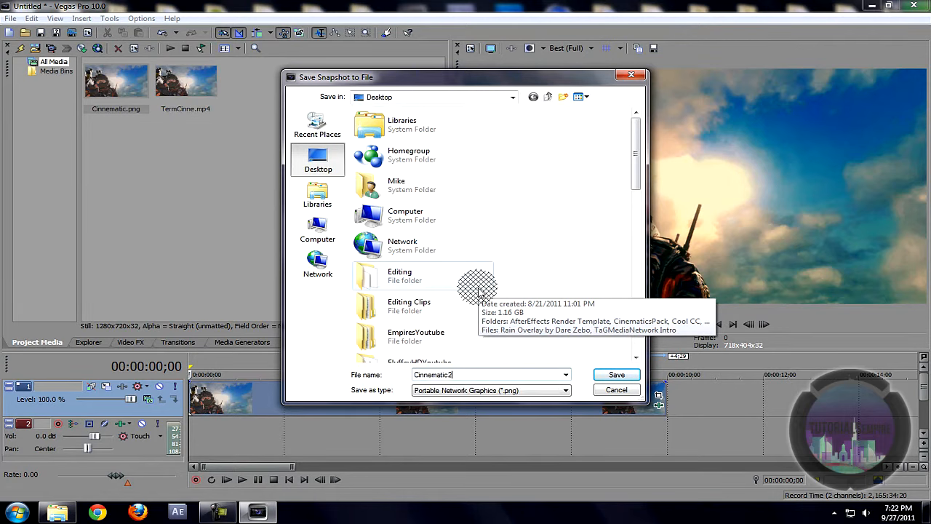
left_click(615, 375)
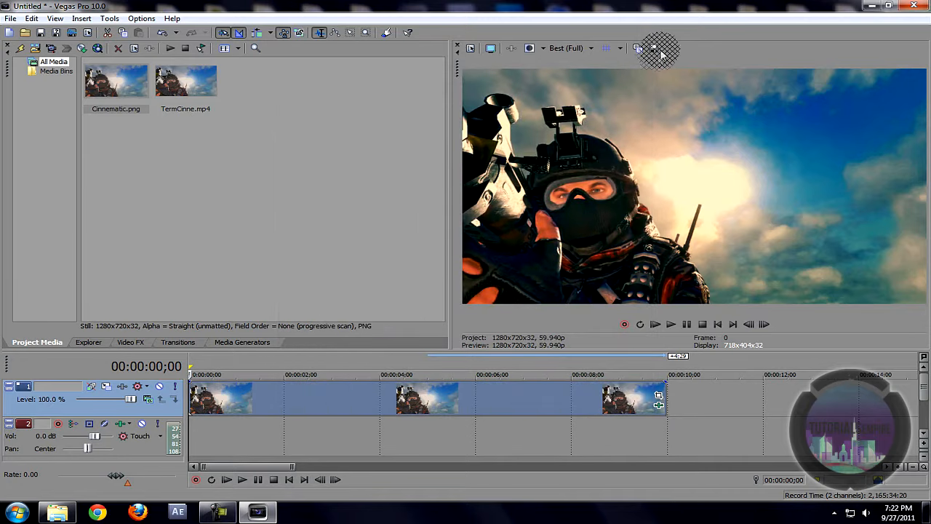
Save another snapshot of the preview frame to the Desktop as a PNG named Cinnematic1
left_click(654, 49)
type("Cinnematic")
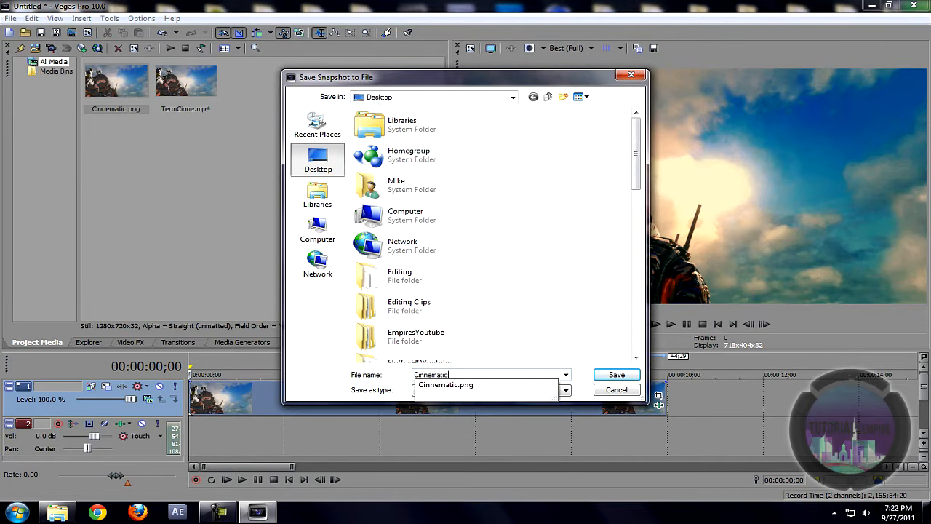
type("1")
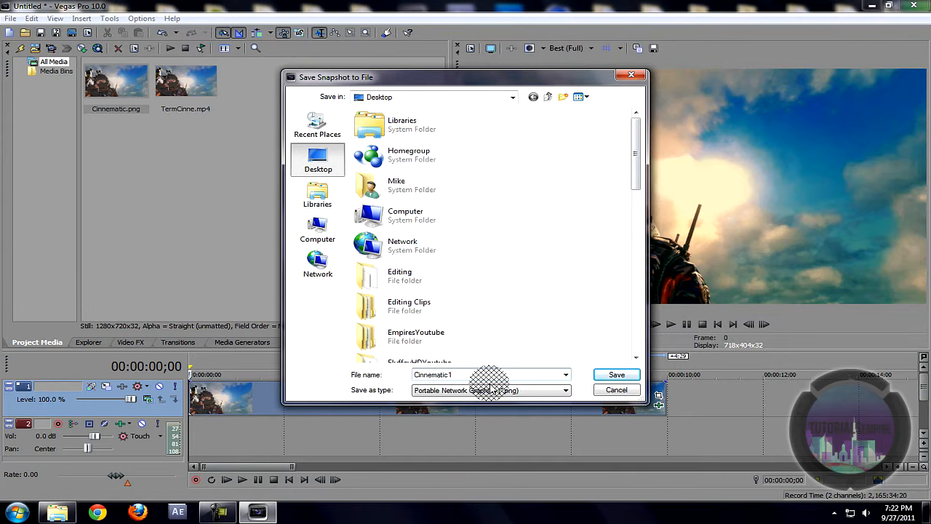
left_click(605, 374)
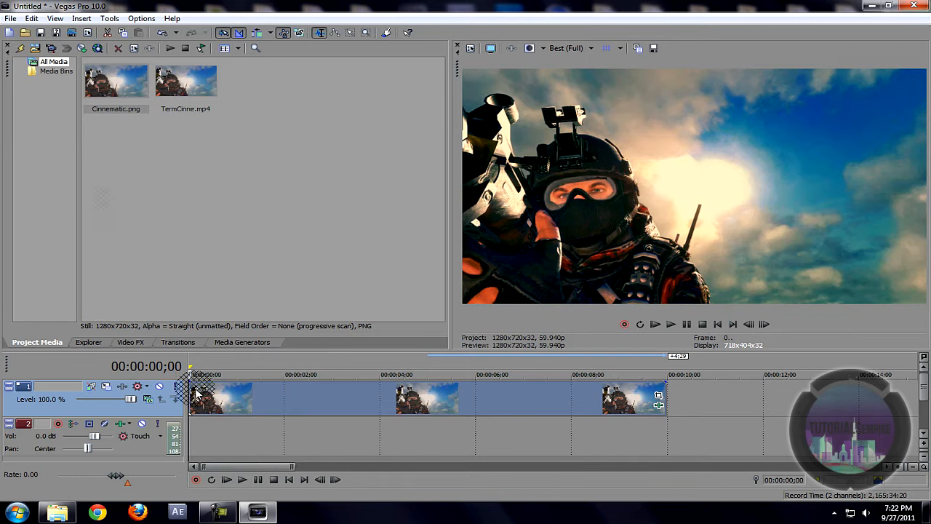
Delete the old still from the timeline and place Cinnematic2.png at the start of track 1
left_click(230, 393)
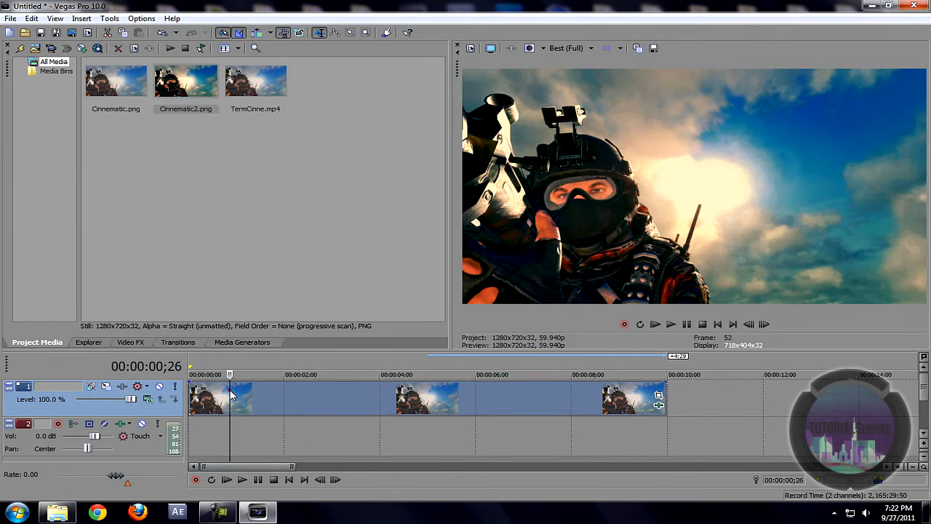
key("Delete")
left_click(188, 404)
left_click_drag(185, 83, 193, 399)
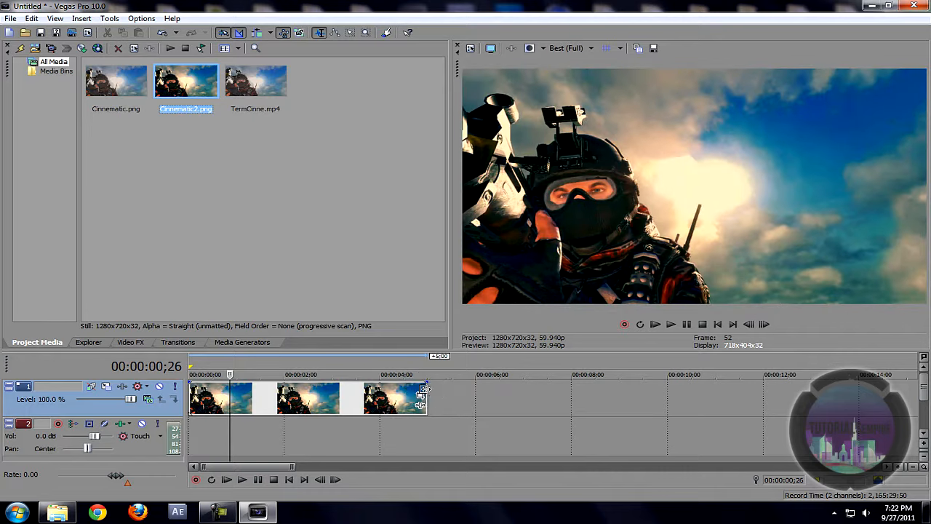
Extend the Cinnematic2 still to about 10 seconds and briefly play it back
left_click_drag(424, 390, 662, 398)
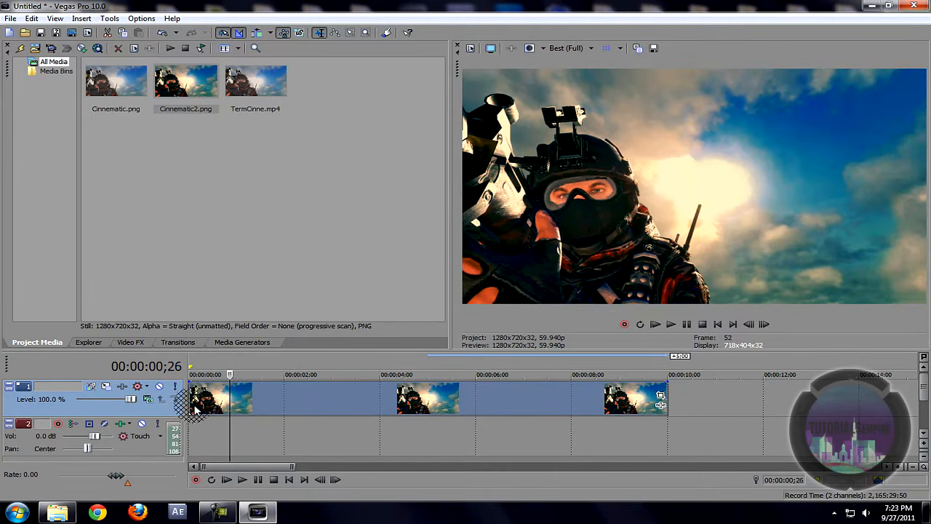
key("space")
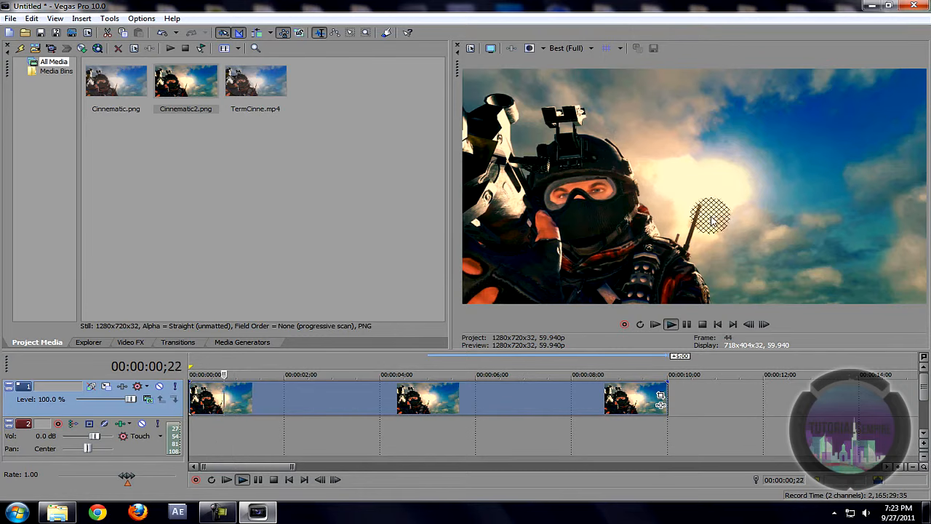
key("space")
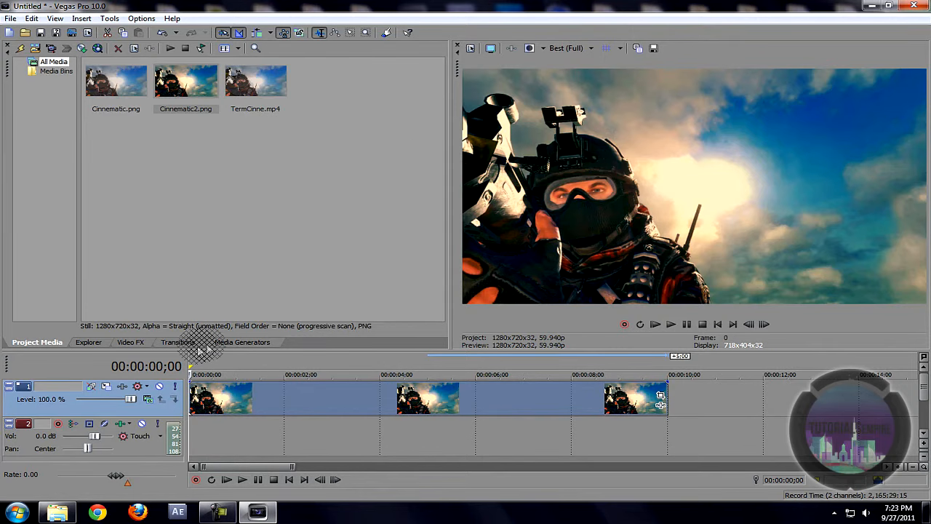
Apply the NewBlue ME Active Camera effect with the TEMPIRE preset to the Cinnematic2 still
left_click(155, 348)
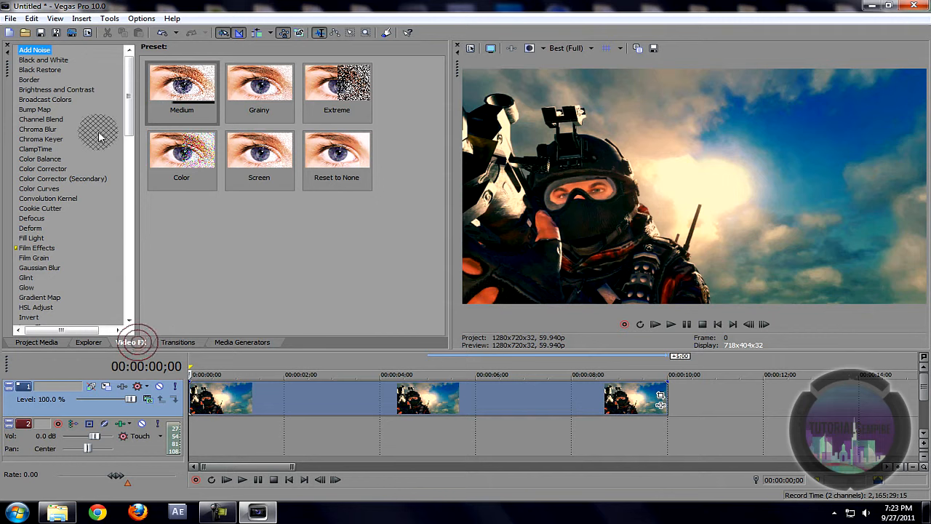
left_click_drag(129, 104, 127, 203)
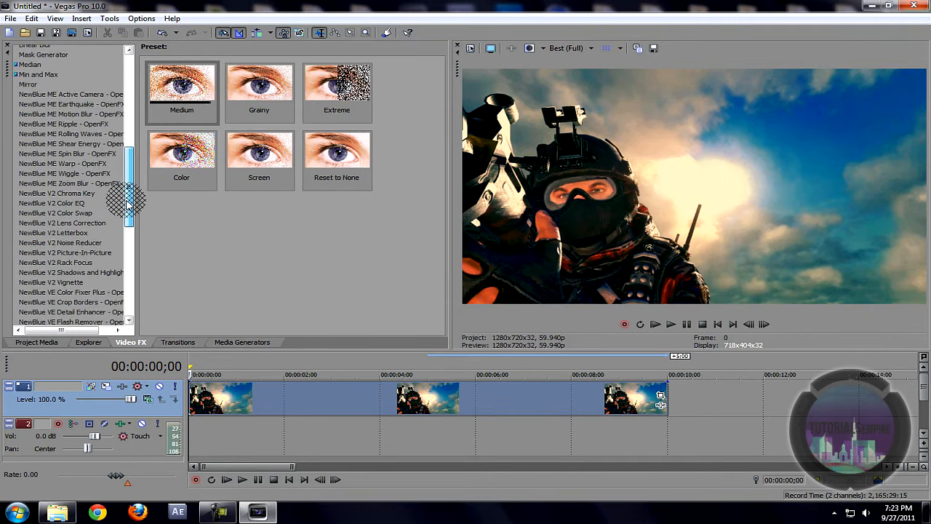
left_click(64, 94)
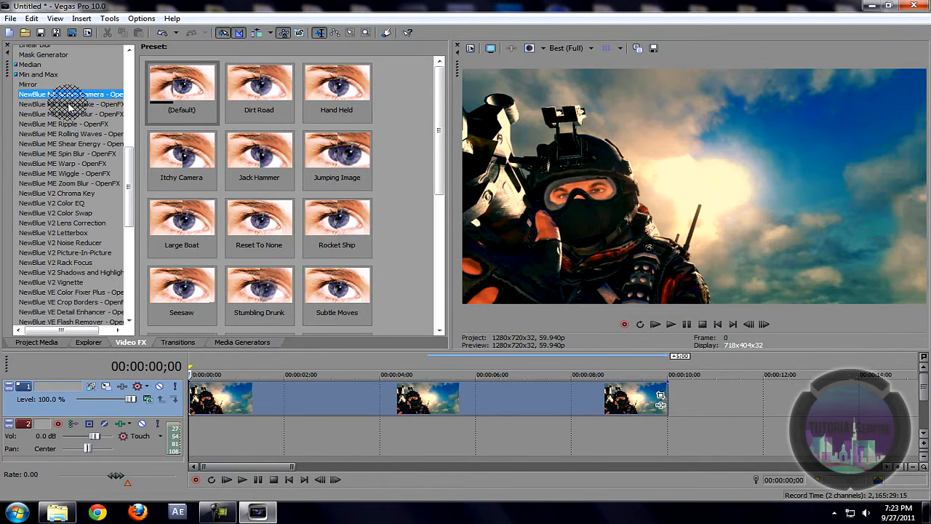
left_click_drag(68, 104, 75, 115)
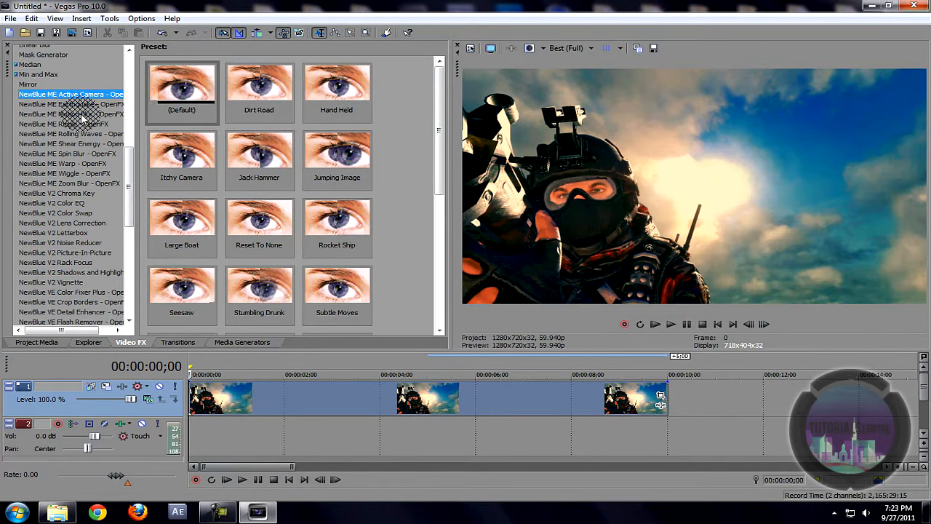
left_click_drag(82, 115, 155, 99)
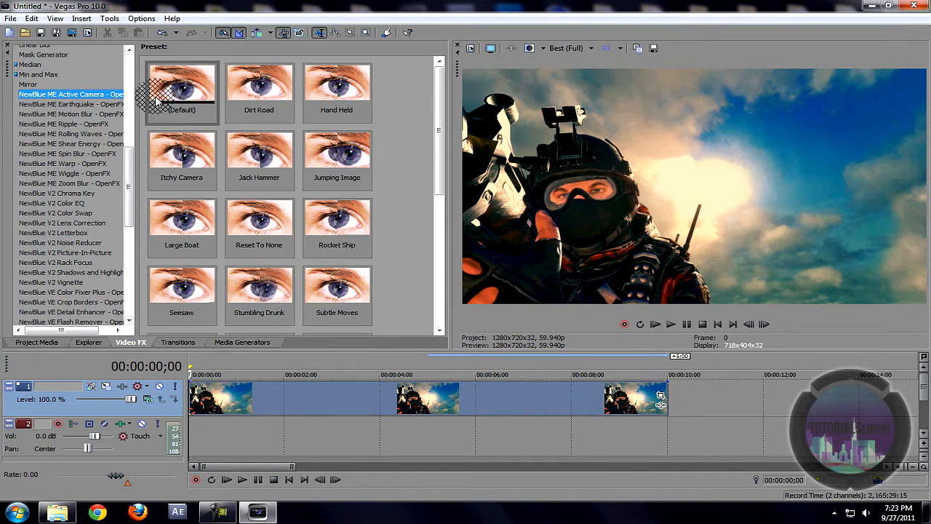
mouse_move(156, 99)
left_mouse_down()
mouse_move(479, 171)
mouse_move(415, 141)
mouse_move(442, 185)
left_mouse_up()
scroll(443, 186, "down", 3)
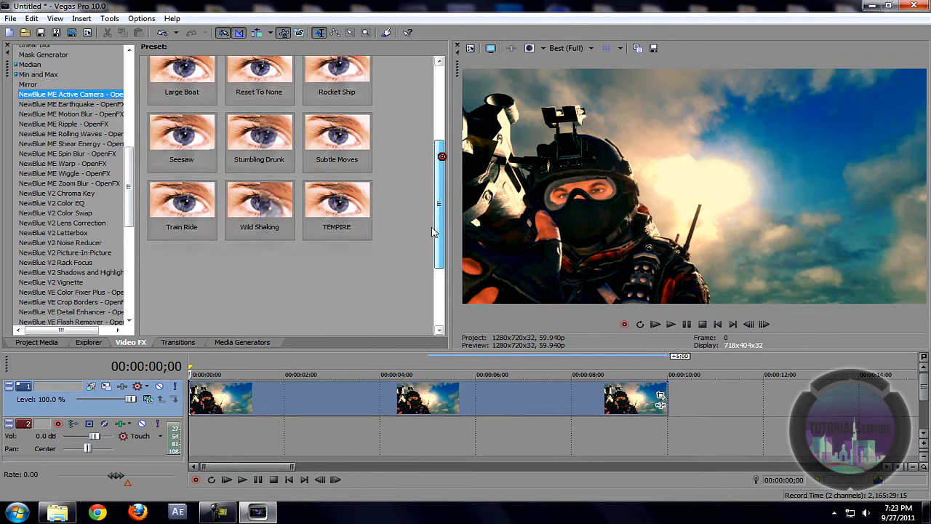
mouse_move(337, 225)
left_mouse_down()
mouse_move(274, 364)
mouse_move(229, 392)
left_mouse_up()
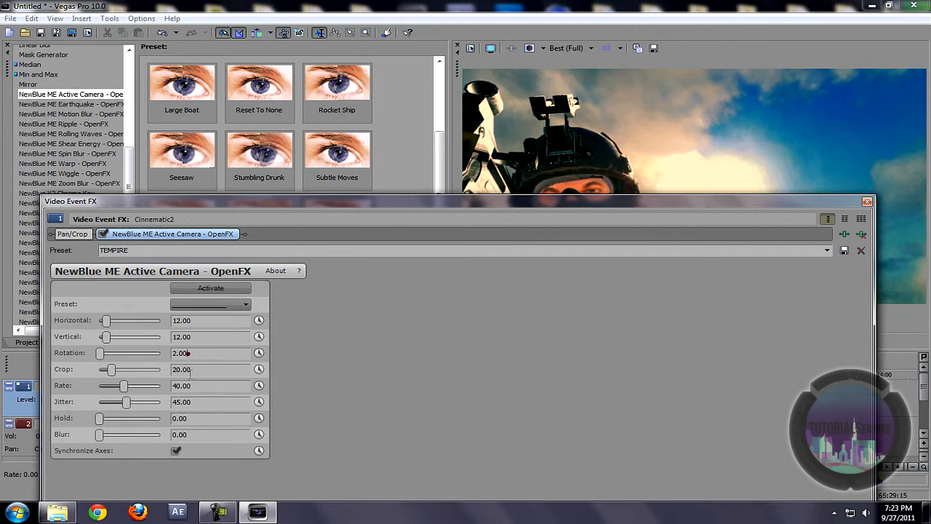
Review the Active Camera settings, close the effects window and play back the still with the camera shake
left_click(191, 370)
left_click(195, 401)
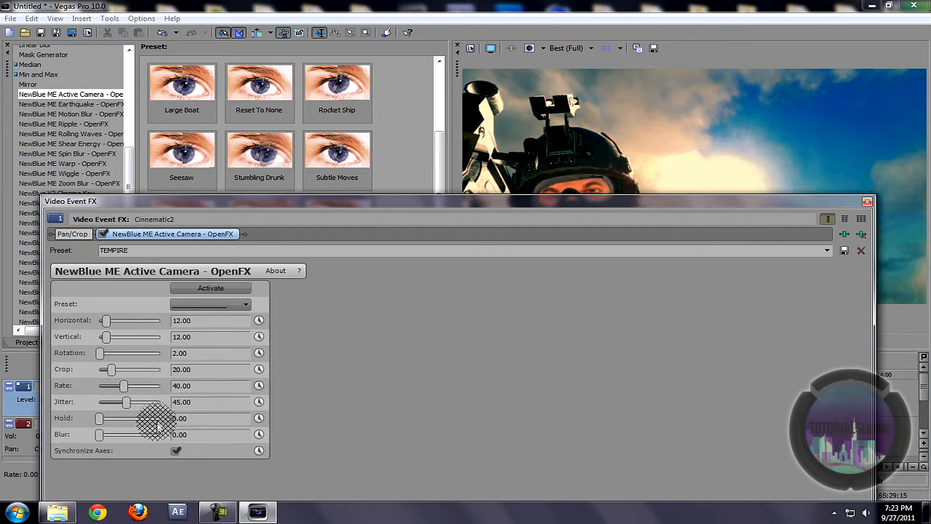
left_click(866, 203)
key("space")
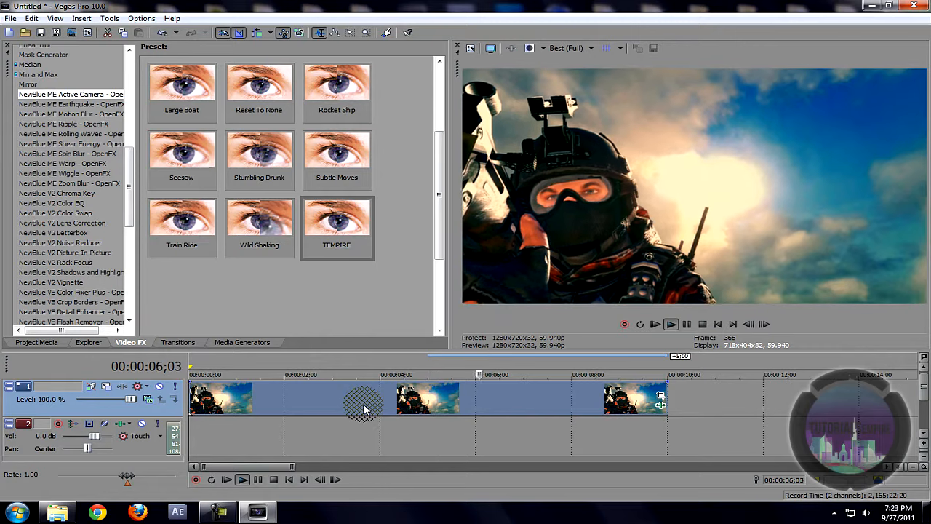
key("space")
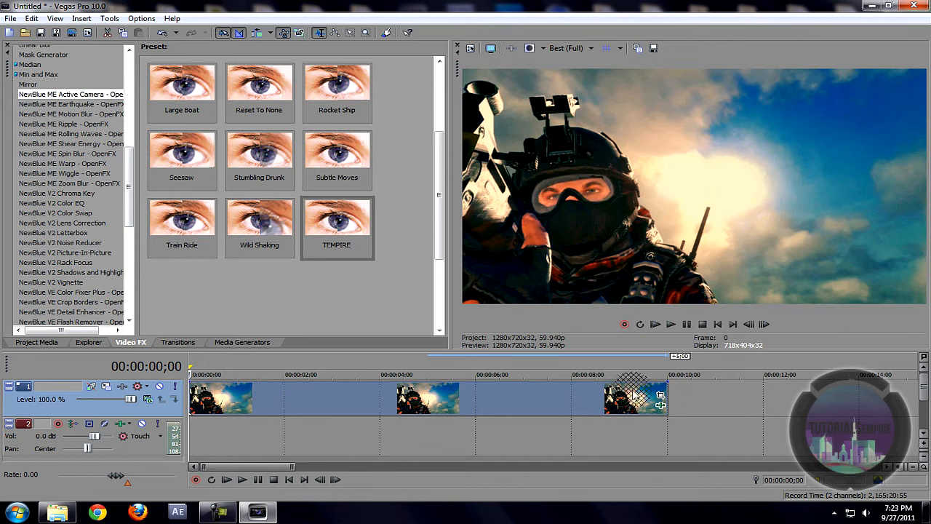
Insert a new empty video track above the track holding the Cinnematic2 still
right_click(716, 401)
left_click(760, 295)
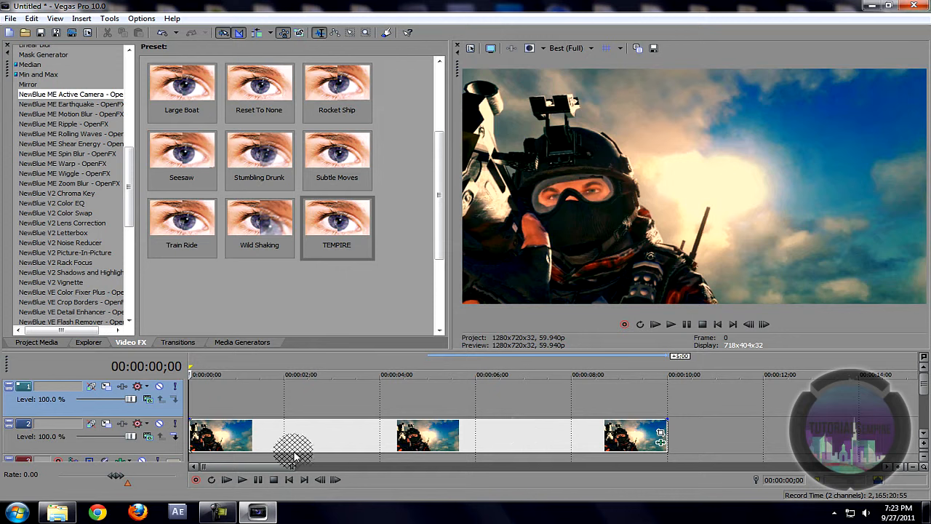
mouse_move(185, 438)
left_mouse_down()
mouse_move(212, 440)
mouse_move(188, 441)
left_mouse_up()
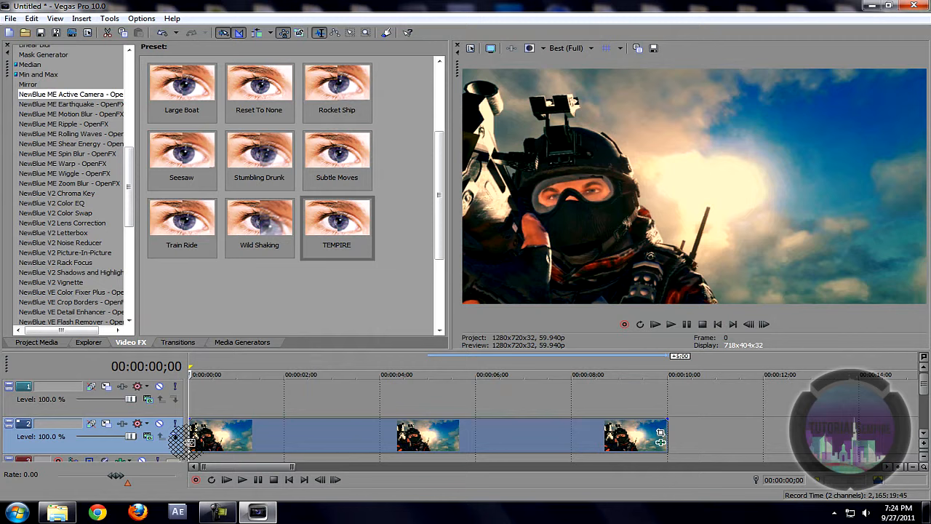
left_click_drag(189, 441, 187, 441)
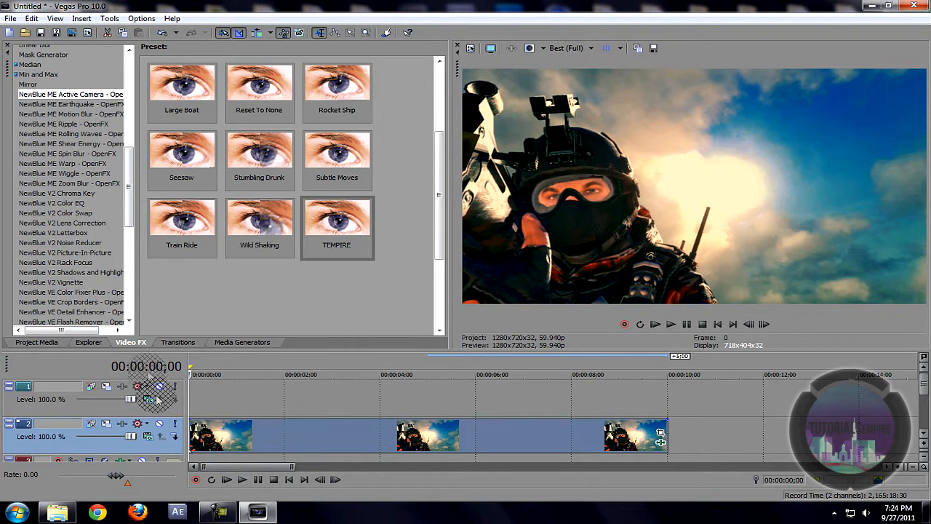
Place a second copy of Cinnematic2.png on the new upper track, spanning the same 10 seconds as the still below
left_click(49, 342)
left_click(167, 121)
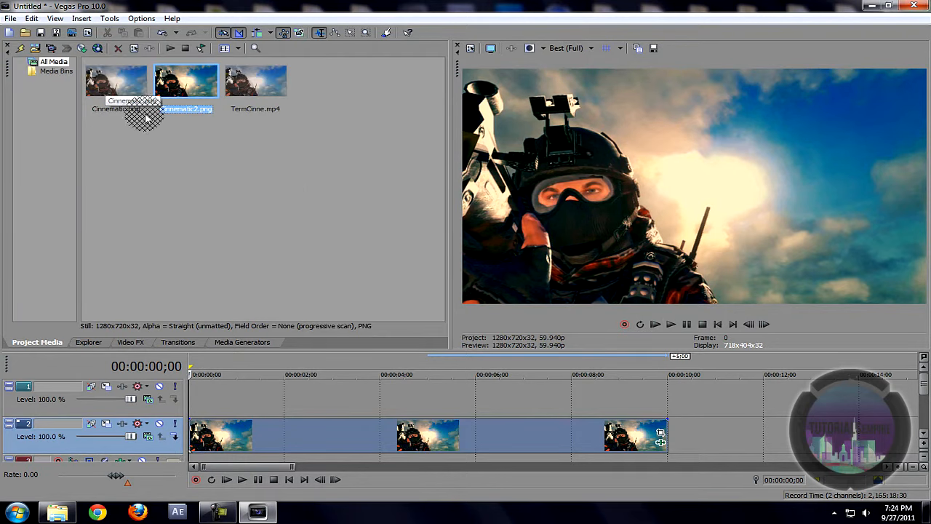
left_click_drag(177, 83, 665, 400)
left_click(194, 398)
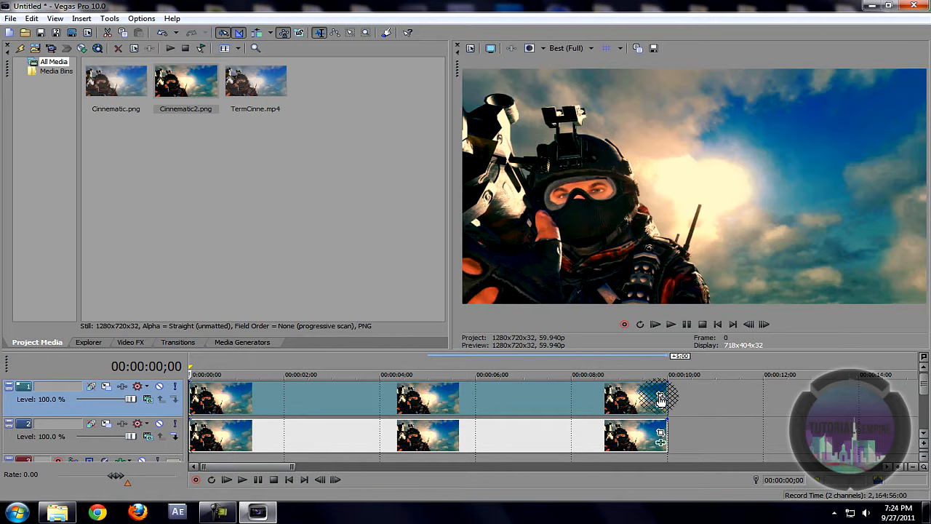
Enable the Pan/Crop mask on the upper Cinnematic2 still and trace anchor points along the weapon, helmet and neck, undoing the misplaced antenna point
left_click(660, 397)
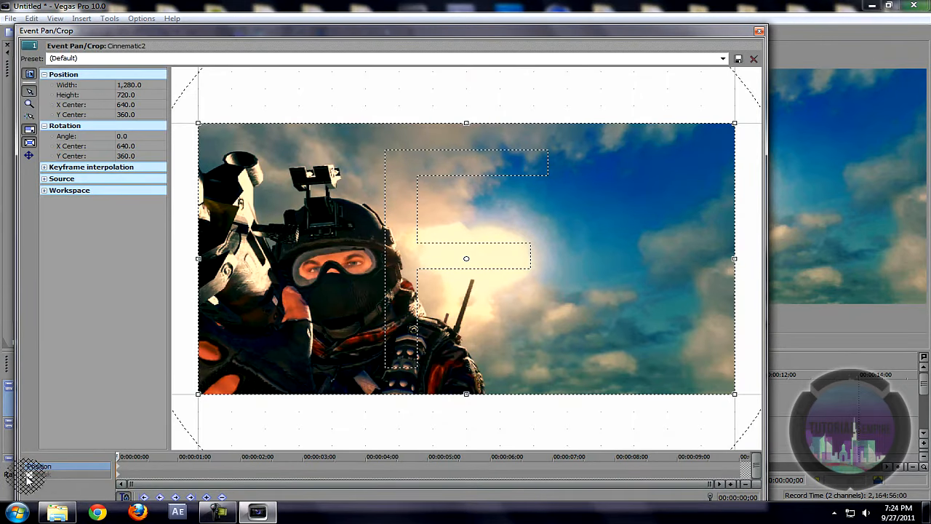
left_click(29, 474)
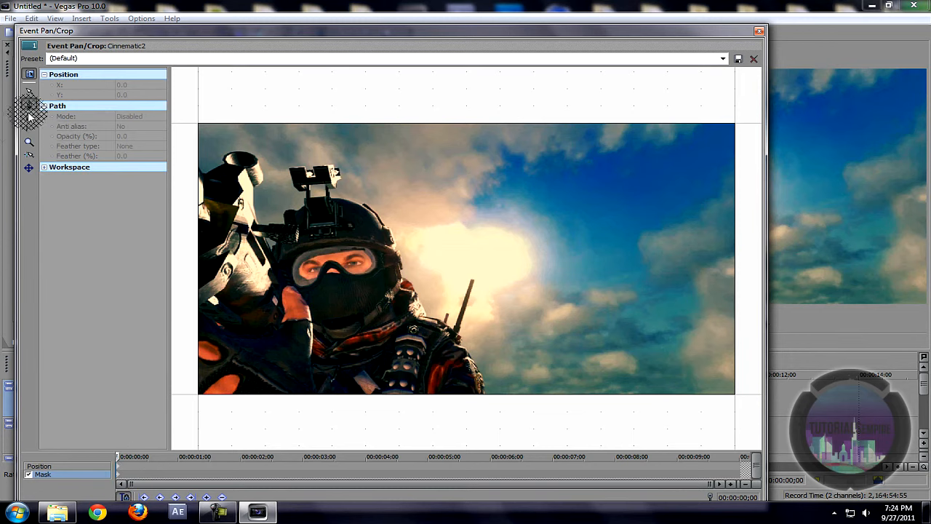
left_click(191, 144)
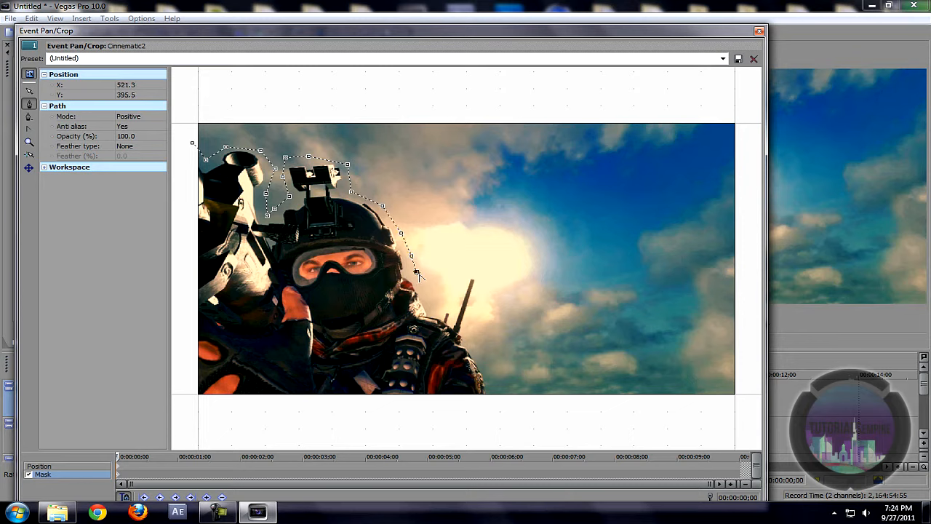
left_click(432, 304)
left_click(470, 276)
key("ctrl+z")
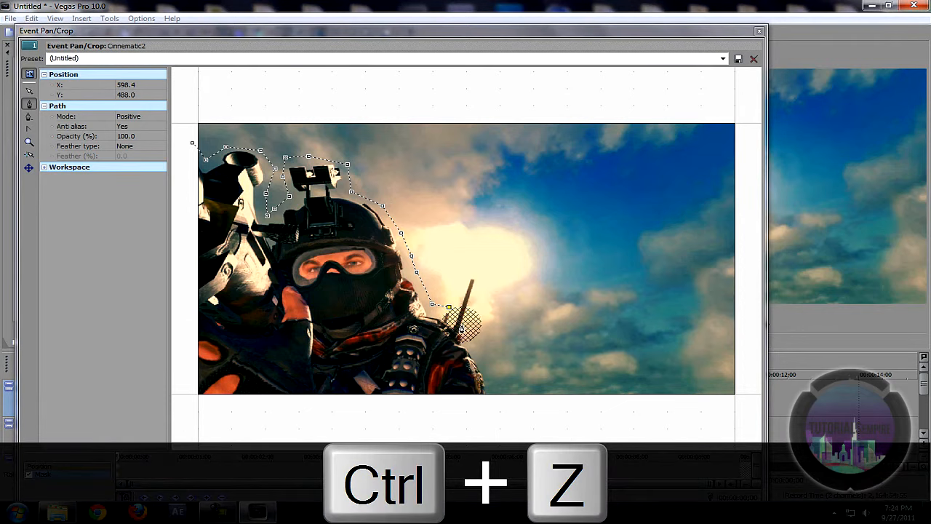
Continue the mask down the soldier's shoulder and below the frame, close the path at its first point, and uncover the preview
left_click(483, 344)
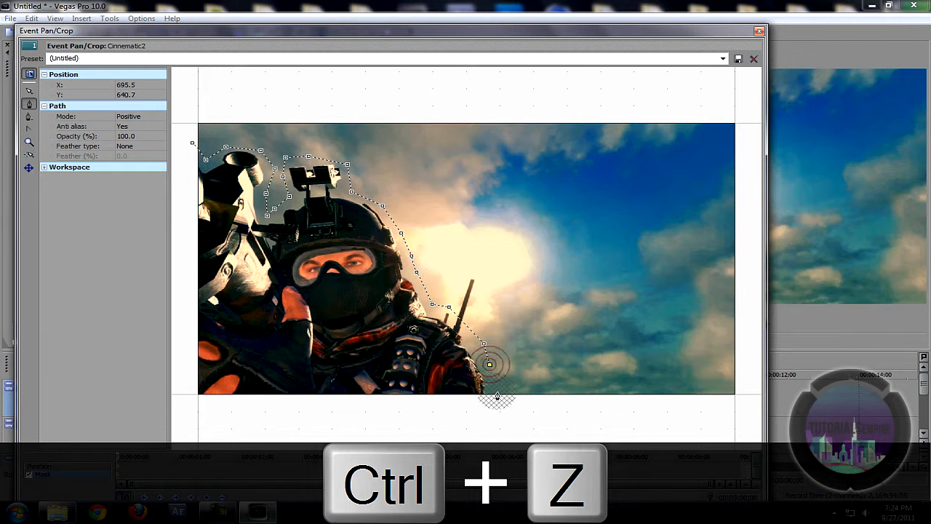
left_click(494, 399)
left_click(188, 409)
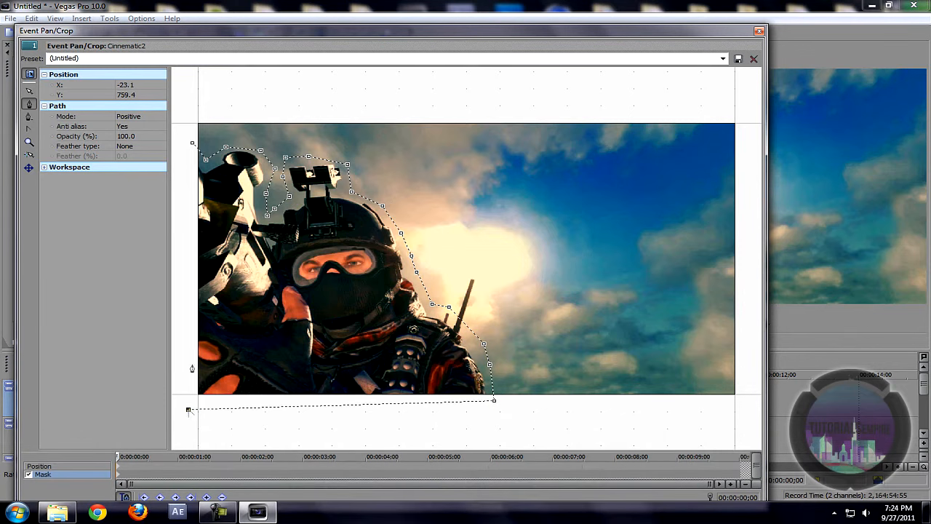
left_click(192, 146)
left_click_drag(559, 44, 630, 266)
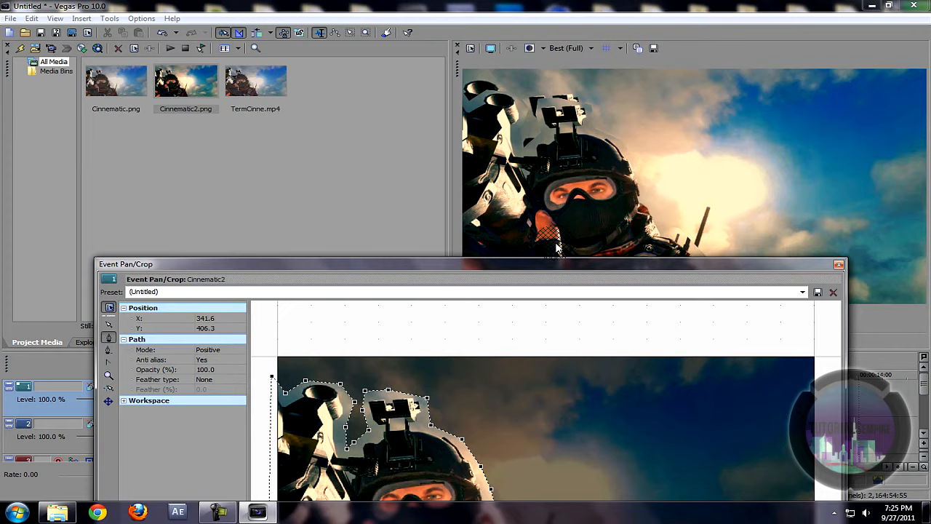
Set the upper still's mask path to Negative mode with feather type Both at 2.5%, and leave the Pan/Crop editor
left_click_drag(434, 266, 422, 133)
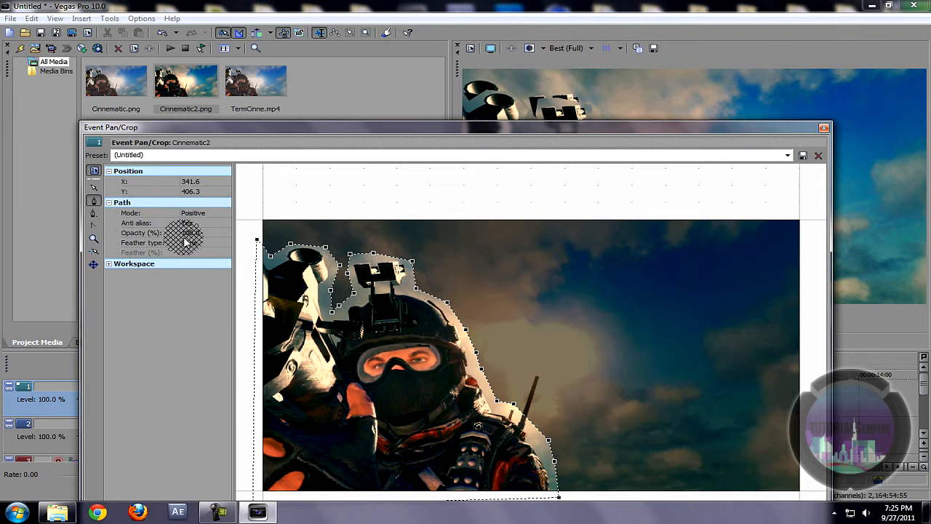
left_click(193, 213)
left_click(199, 230)
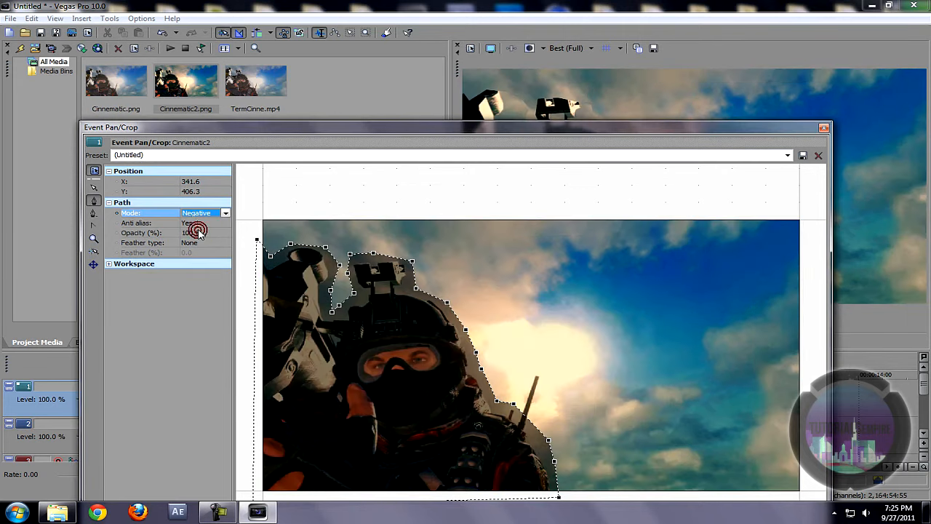
left_click(193, 242)
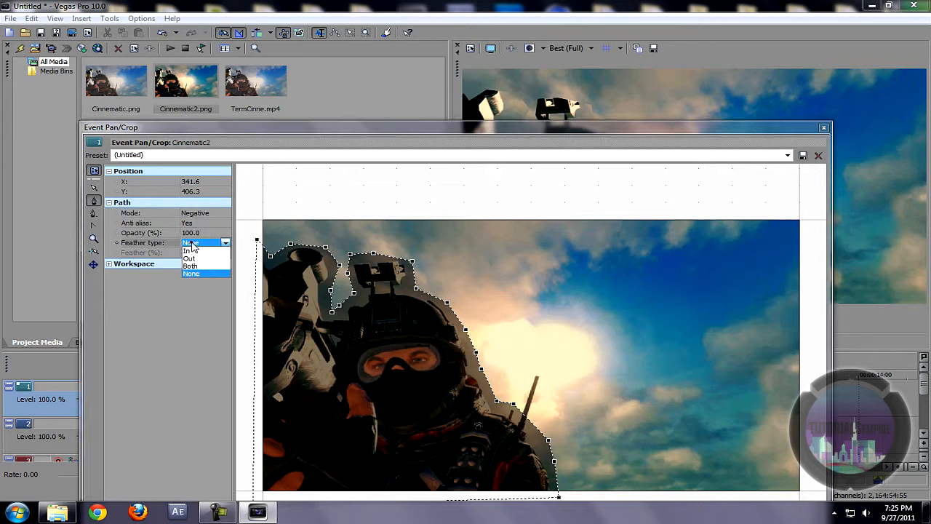
left_click(193, 272)
left_click(195, 252)
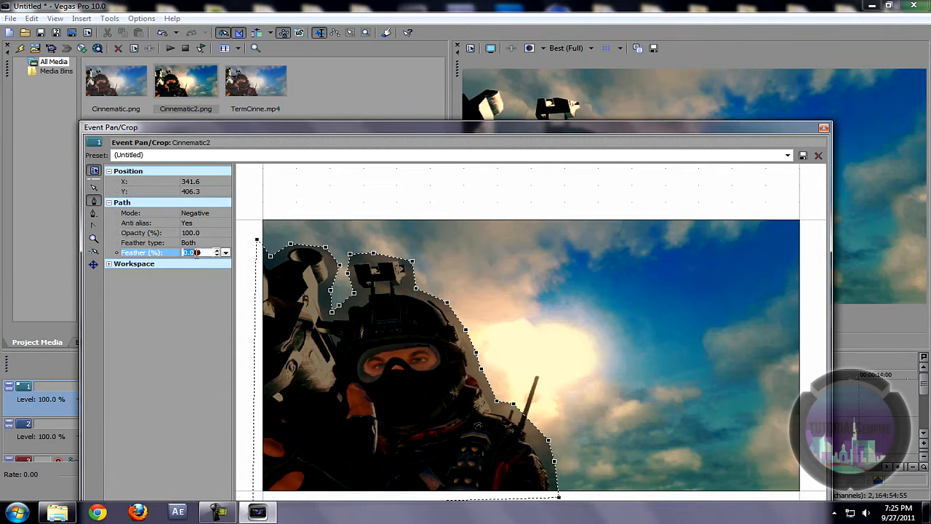
type("2.5")
key("Return")
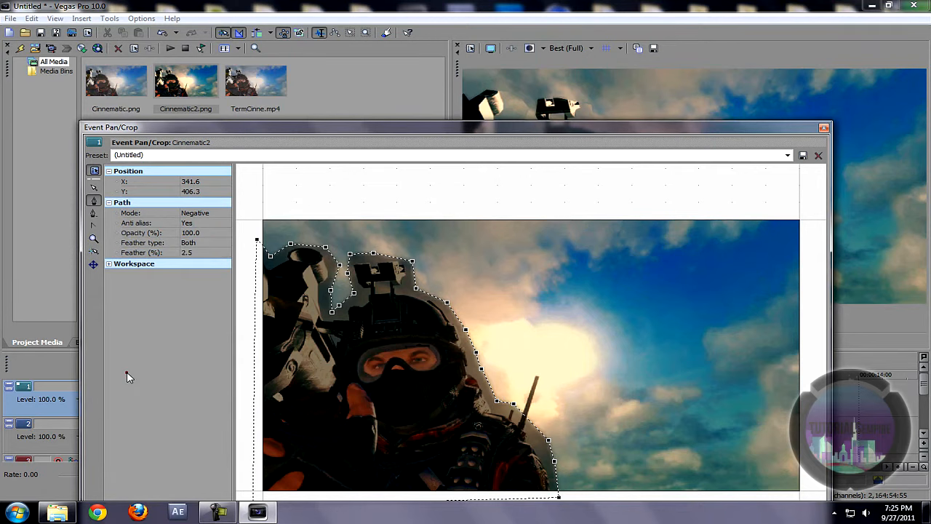
left_click_drag(692, 132, 543, 266)
left_click(674, 262)
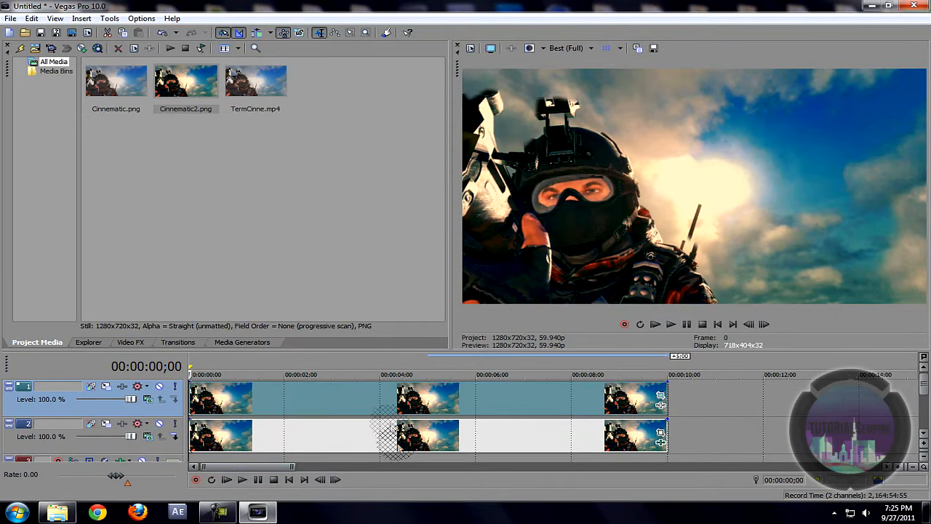
Review the Active Camera effect settings already applied to the lower Cinnematic2 still
left_click(178, 342)
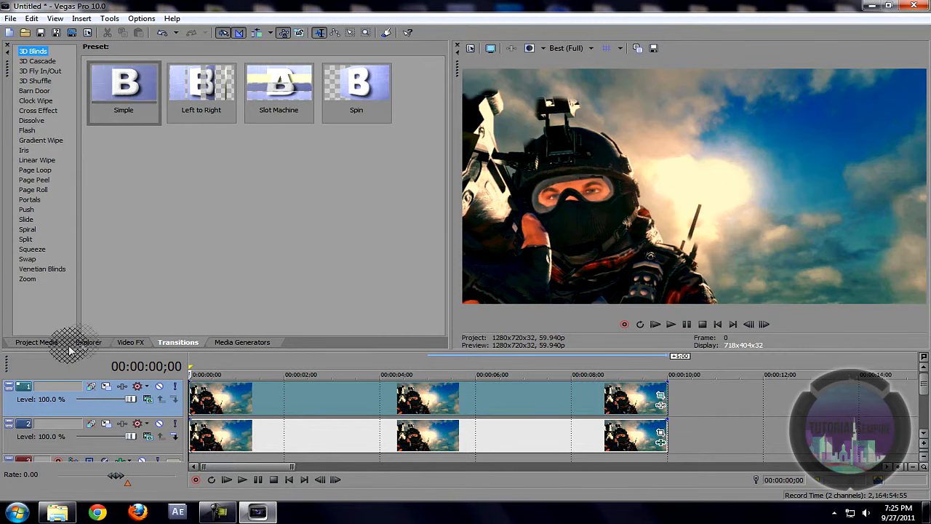
left_click(130, 342)
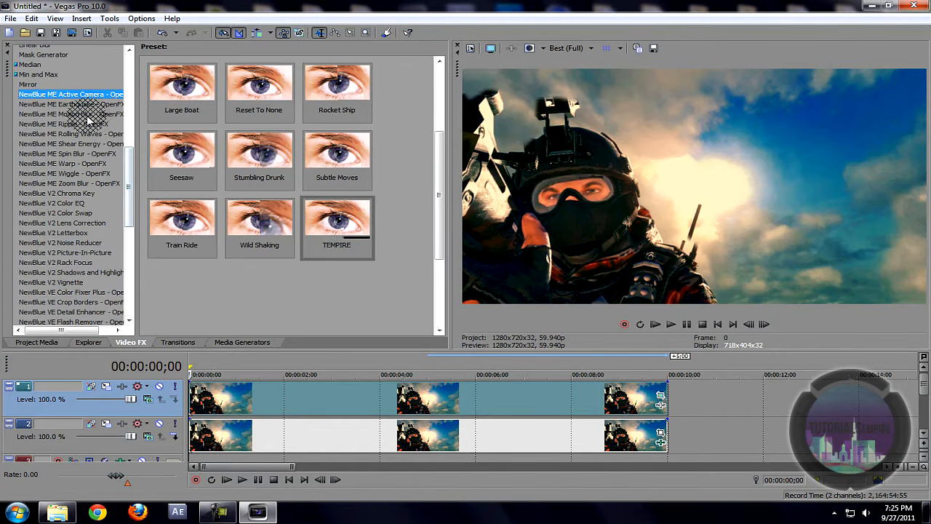
left_click_drag(545, 502, 666, 441)
left_click(220, 233)
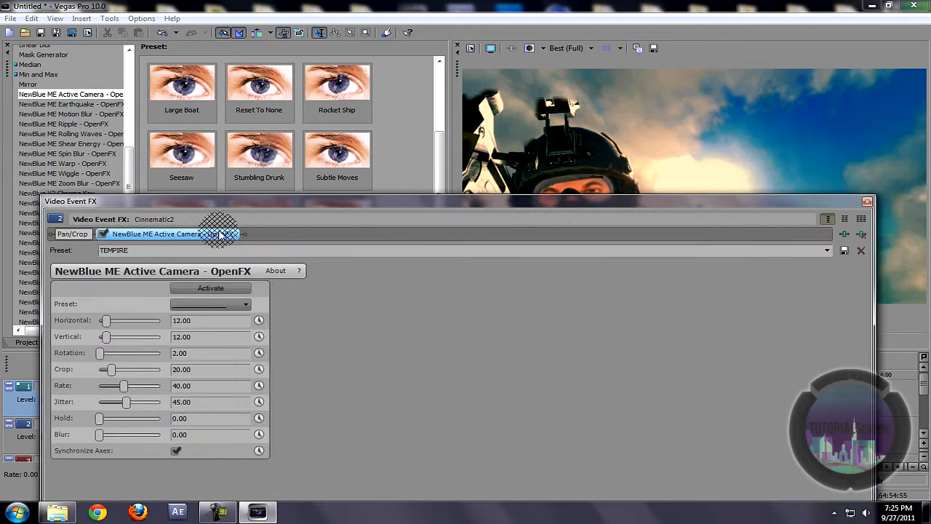
left_click(867, 201)
Apply the TEMPIRE preset of NewBlue ME Active Camera to the upper Cinnematic2 still
left_click(53, 94)
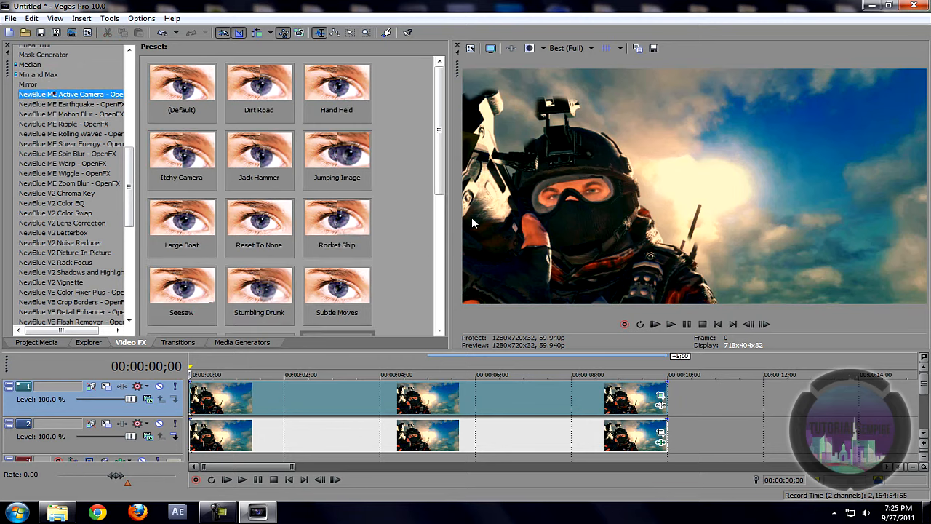
left_click_drag(440, 187, 428, 298)
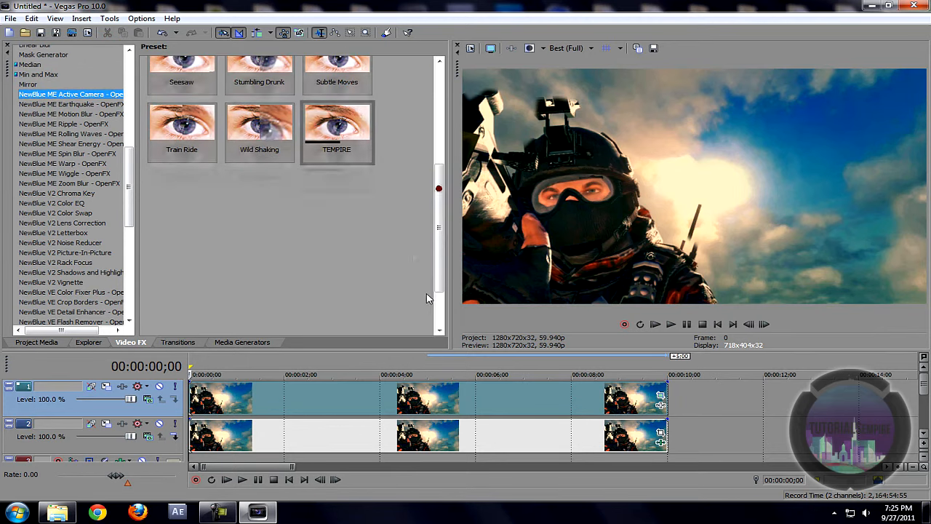
left_click_drag(336, 149, 546, 405)
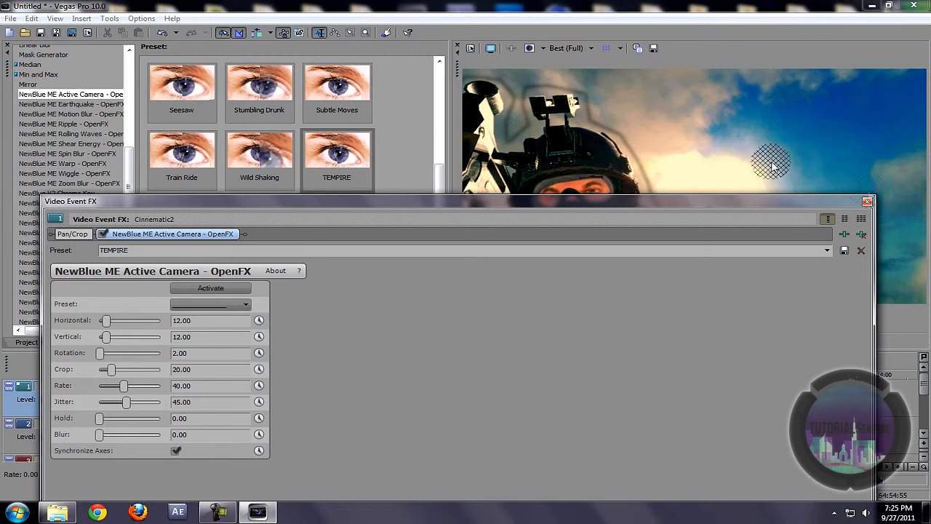
left_click(867, 202)
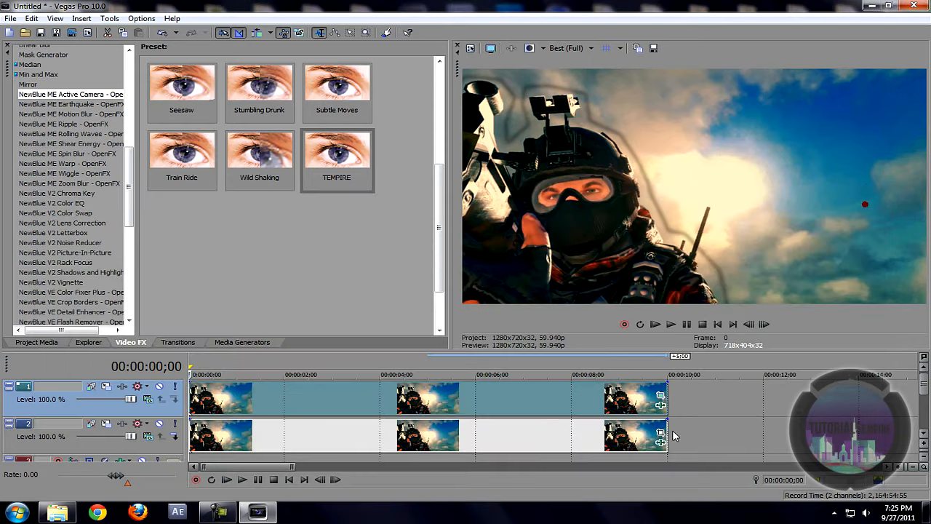
Move Active Camera ahead of Pan/Crop in the upper still's effect chain, and play the timeline to check the shake
left_click(660, 396)
left_click_drag(272, 259, 466, 180)
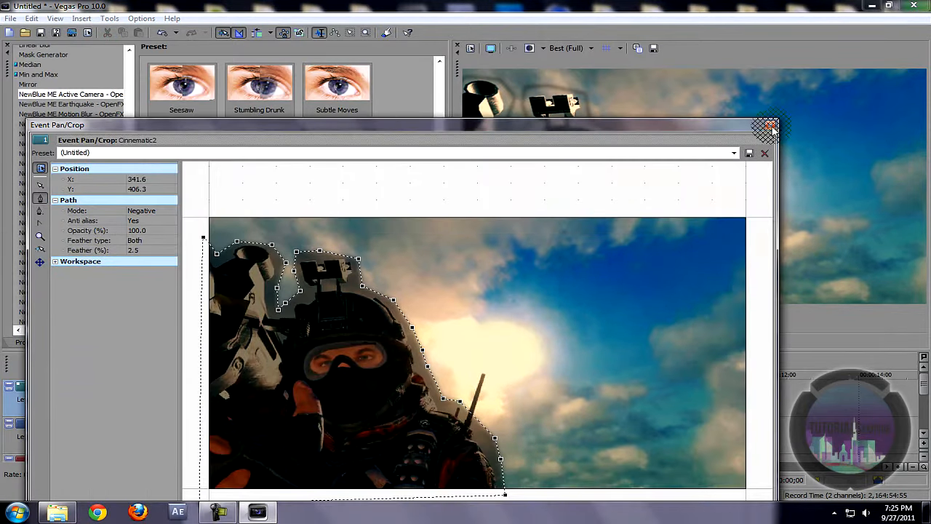
left_click(771, 127)
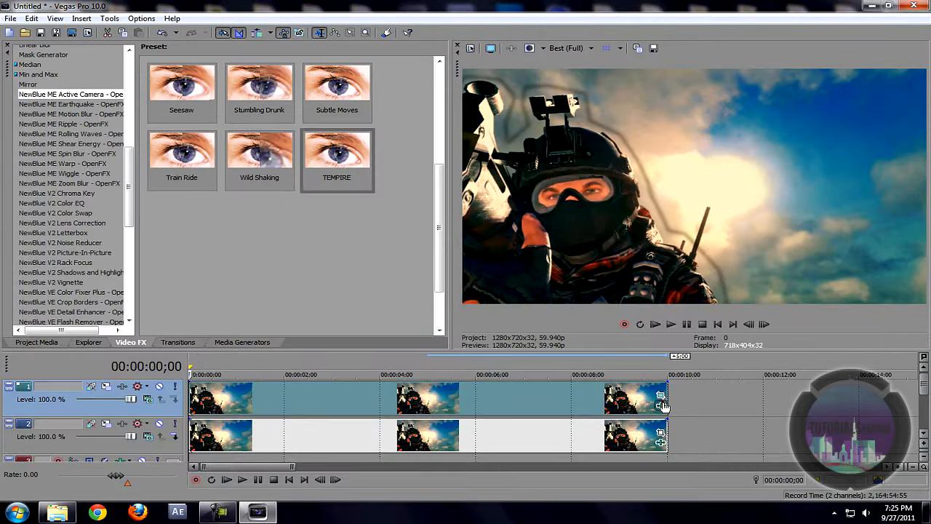
left_click(665, 401)
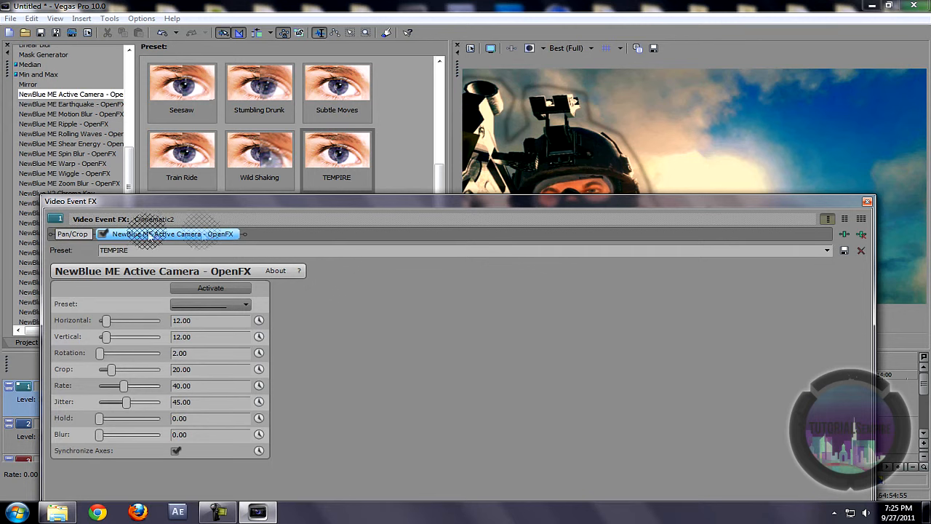
left_click_drag(72, 237, 243, 234)
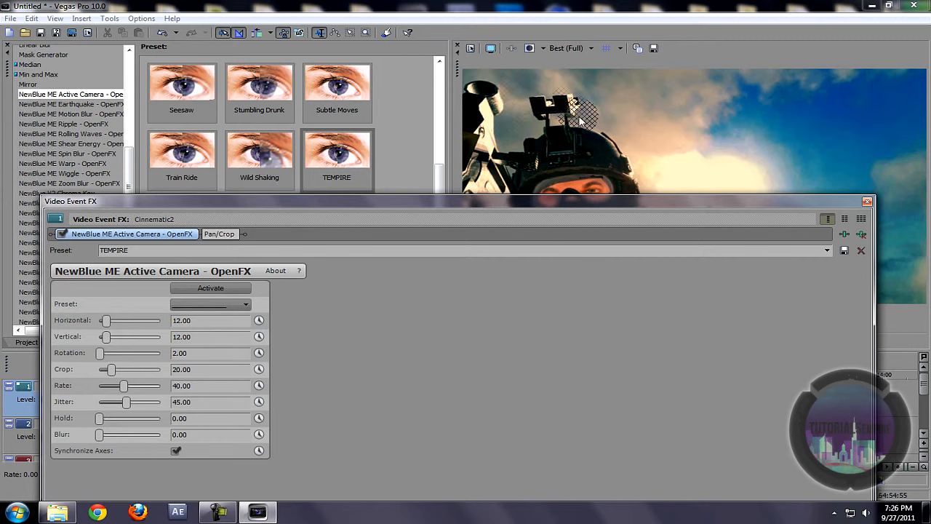
left_click(867, 202)
key("space")
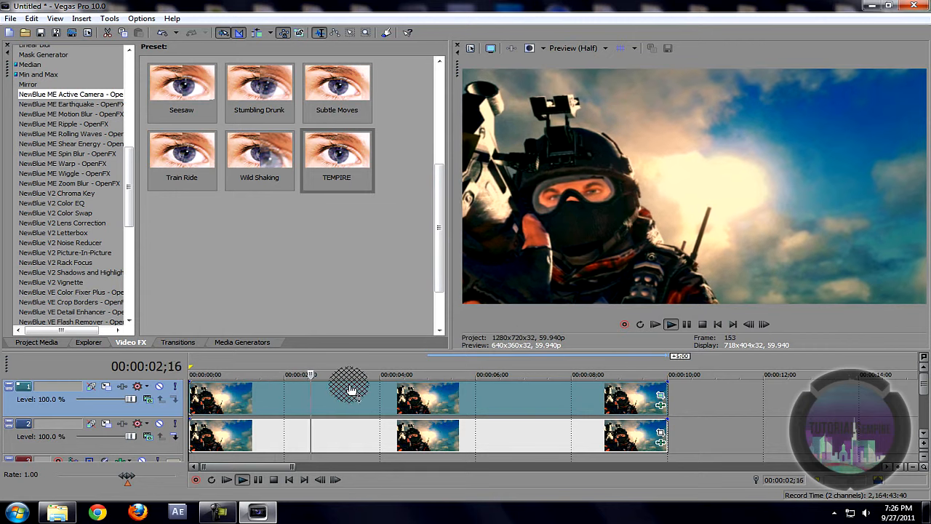
key("space")
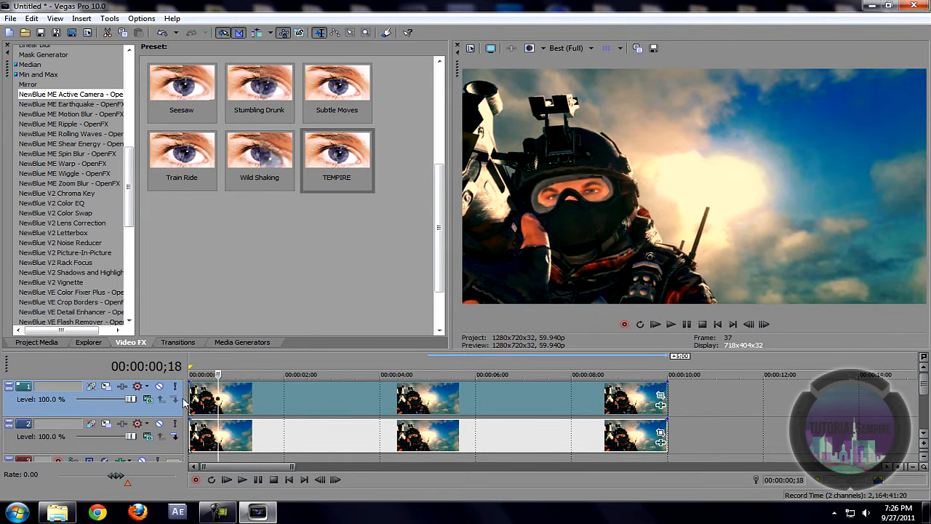
key("ctrl+Home")
Apply the Light Blur preset of Gaussian Blur to the upper Cinnematic2 still
scroll(122, 145, "down", 7)
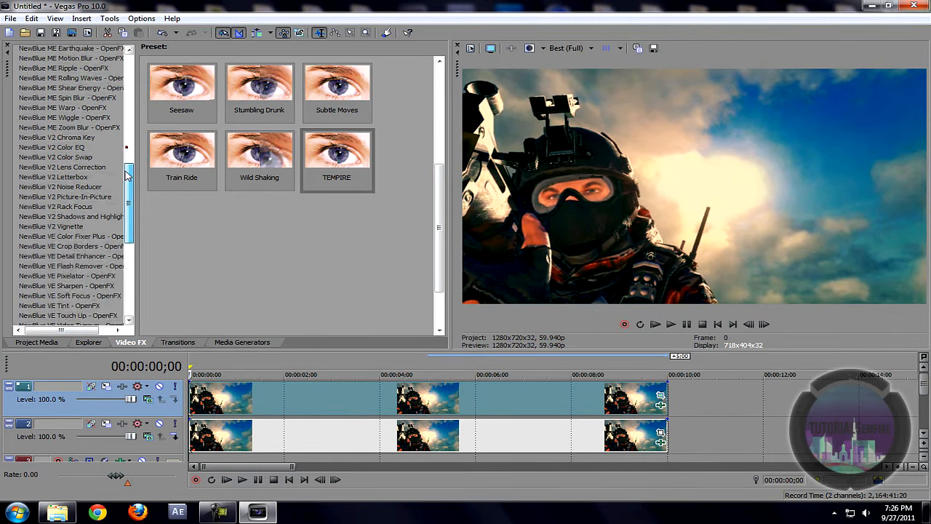
left_click_drag(121, 244, 125, 165)
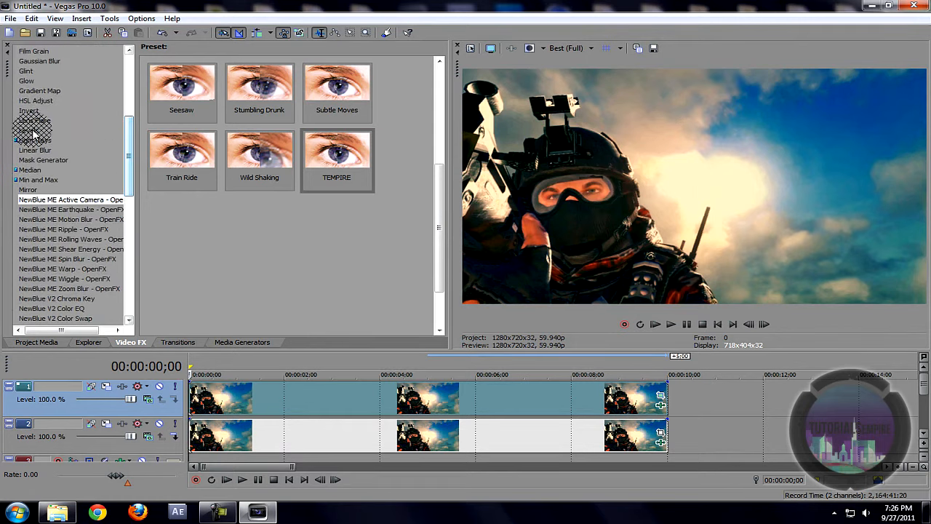
left_click(32, 61)
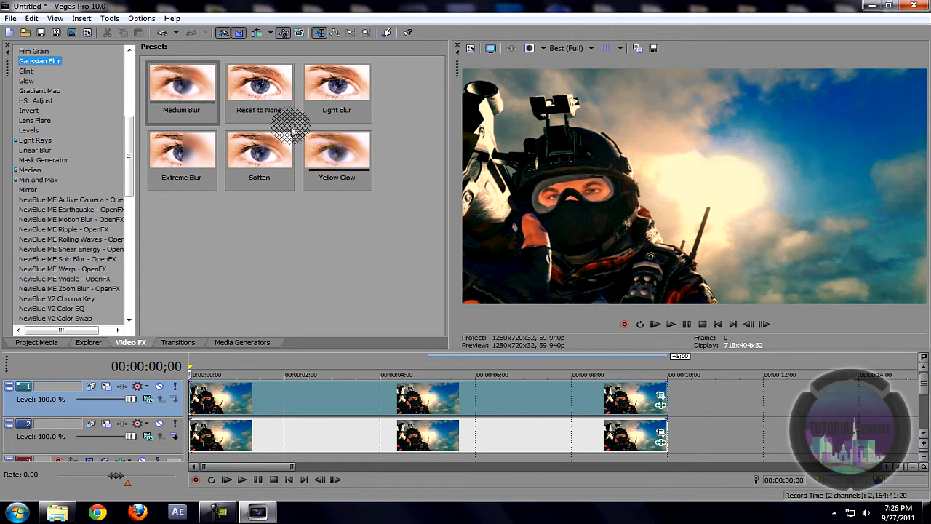
left_click_drag(333, 88, 318, 393)
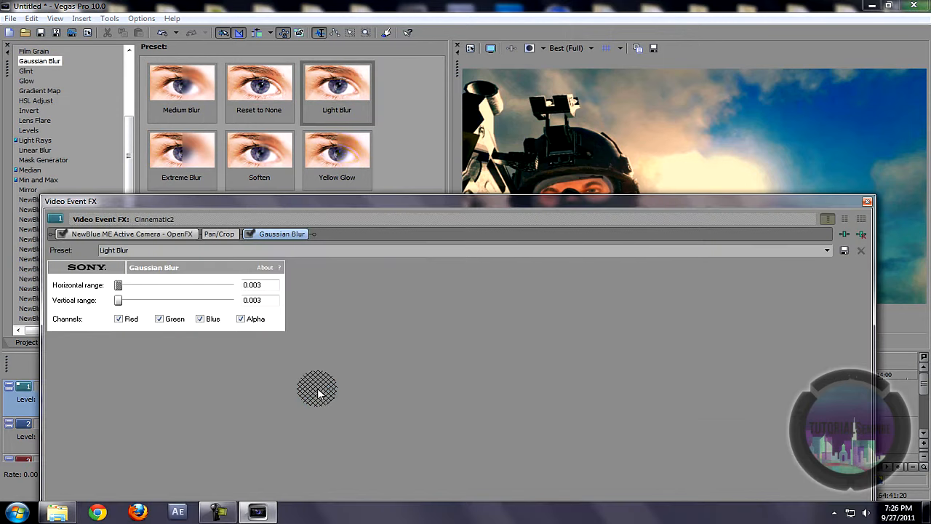
Set the upper still's Gaussian Blur to a horizontal range of 0.011 and a vertical range of 0.016
left_click(120, 298)
left_click(132, 283)
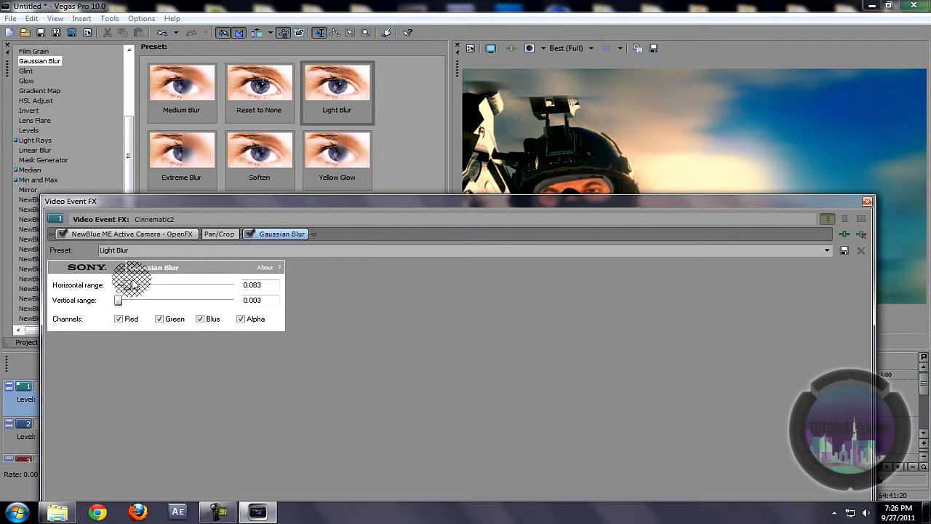
left_click_drag(125, 286, 122, 286)
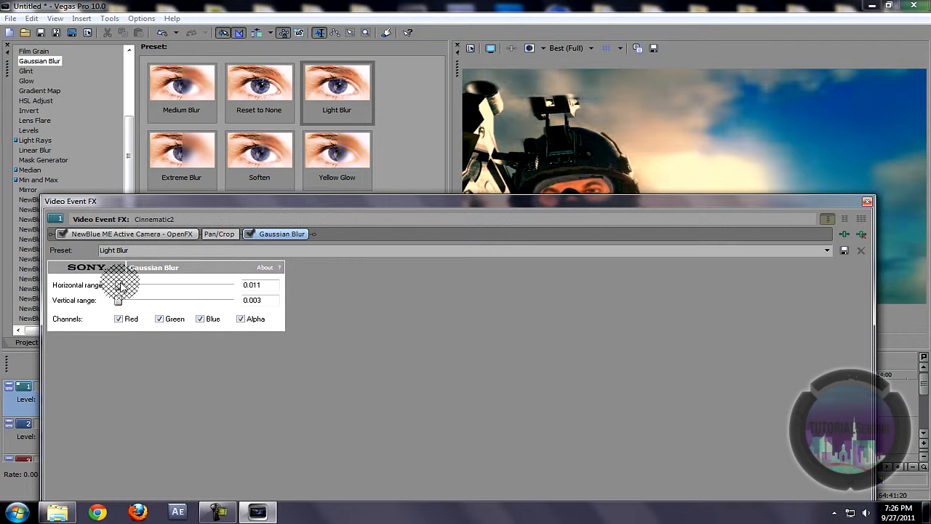
left_click(120, 306)
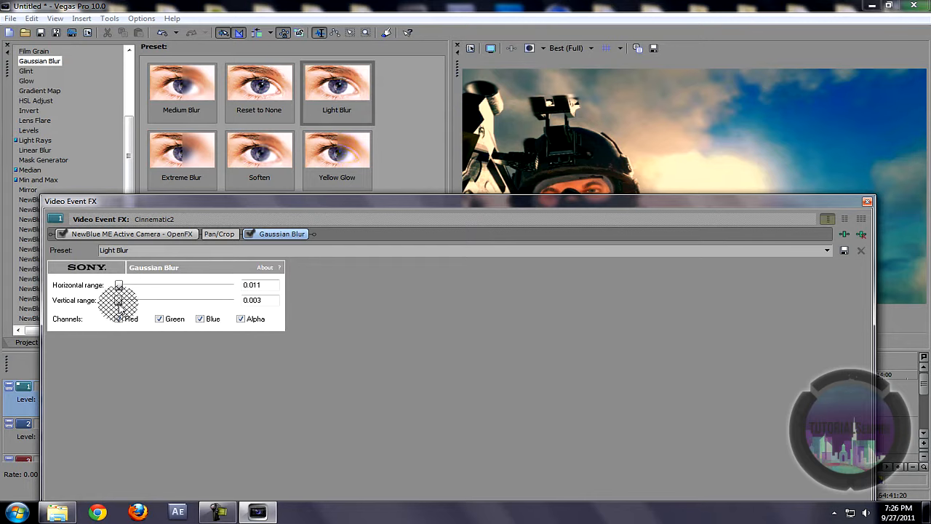
left_click(867, 202)
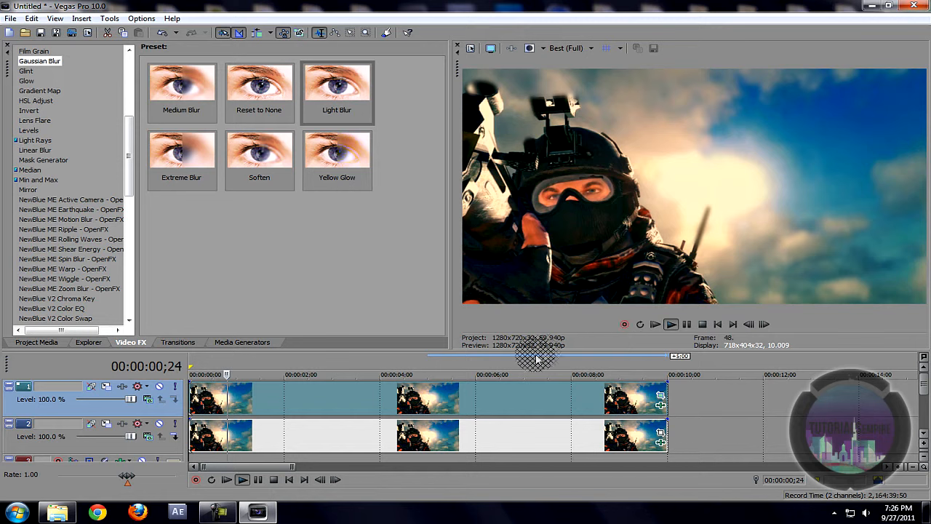
Lower the video preview quality to Preview (Half) and play the timeline to check the blurred background
left_click(482, 395)
left_click(590, 49)
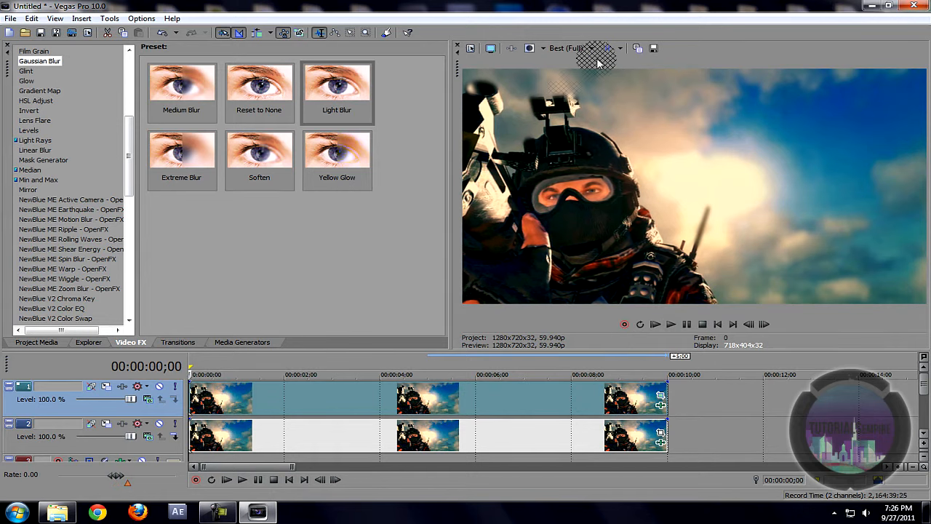
mouse_move(588, 74)
left_click(644, 97)
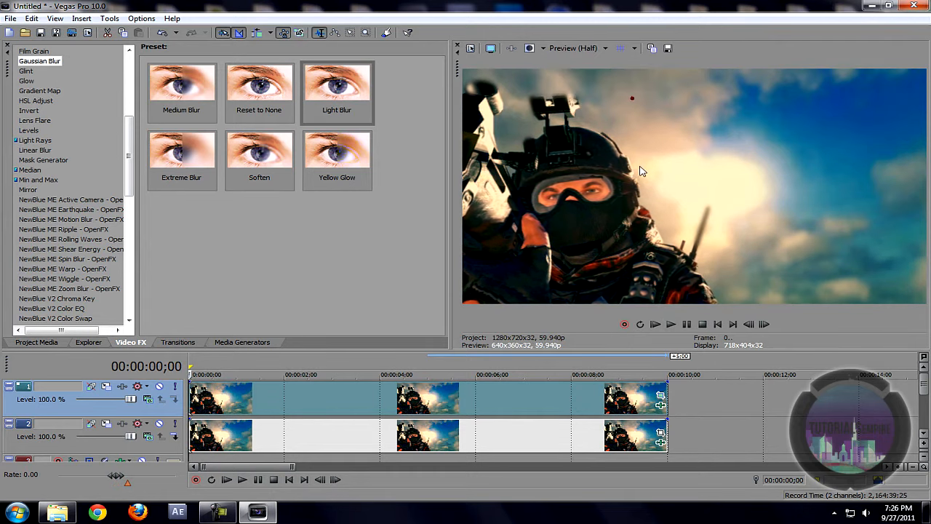
key("space")
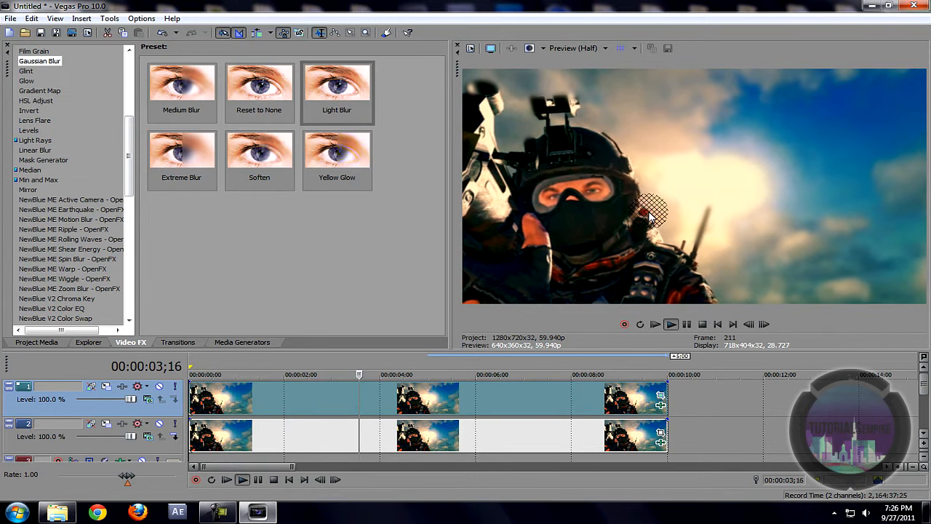
key("space")
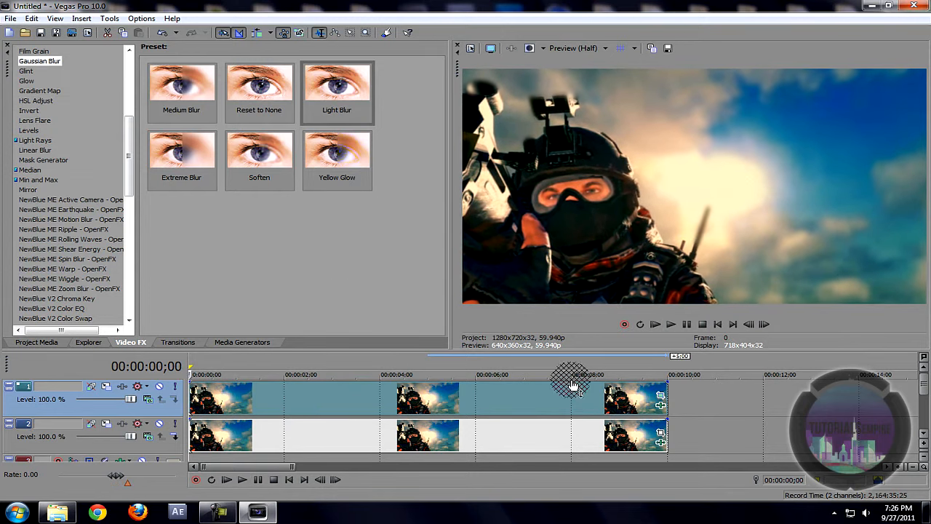
Set the upper still's Gaussian Blur horizontal and vertical ranges to 0.009, and play the timeline again
left_click(660, 405)
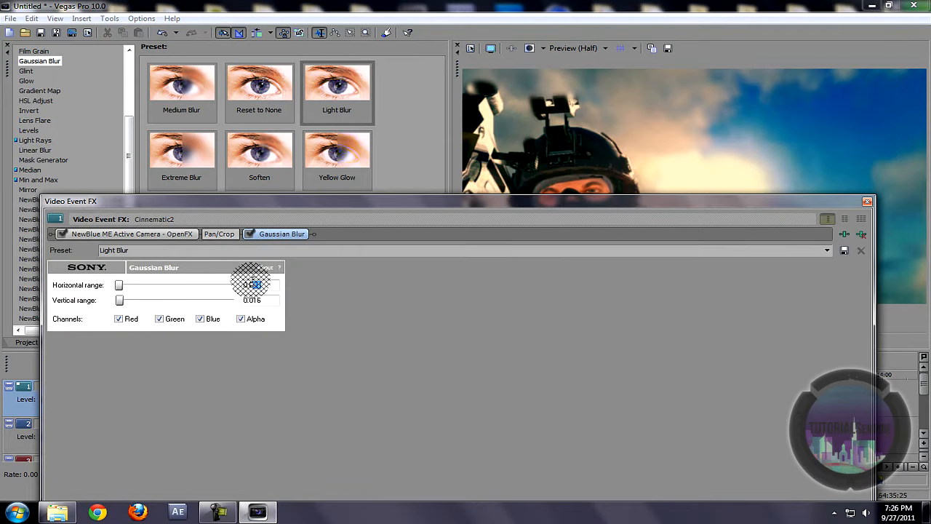
left_click(269, 284)
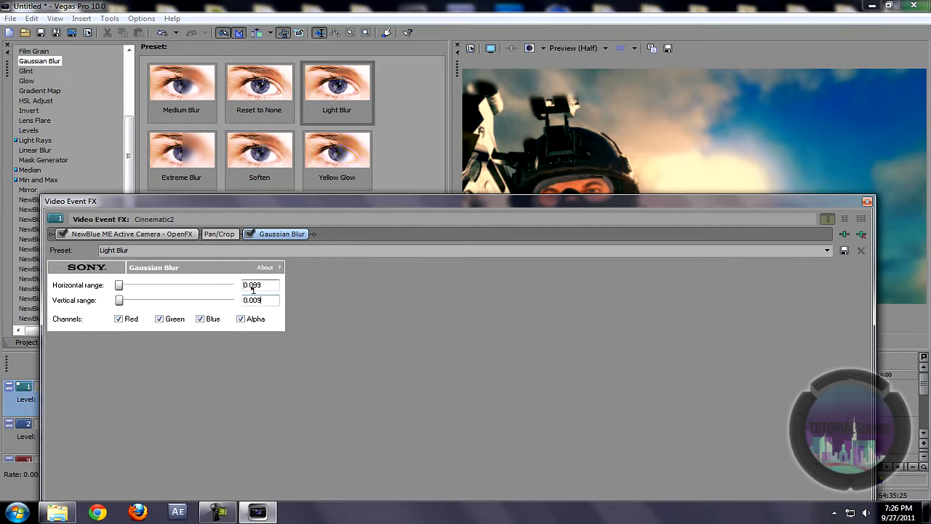
left_click(866, 201)
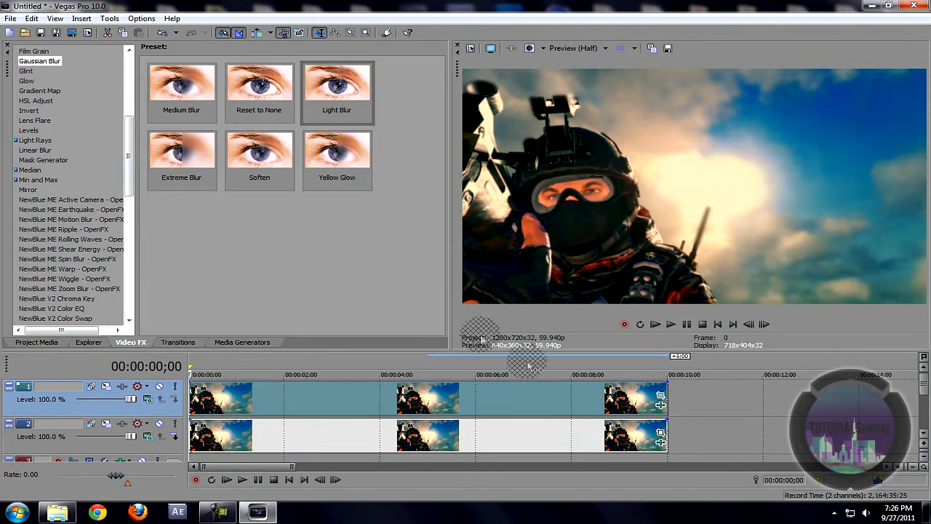
key("space")
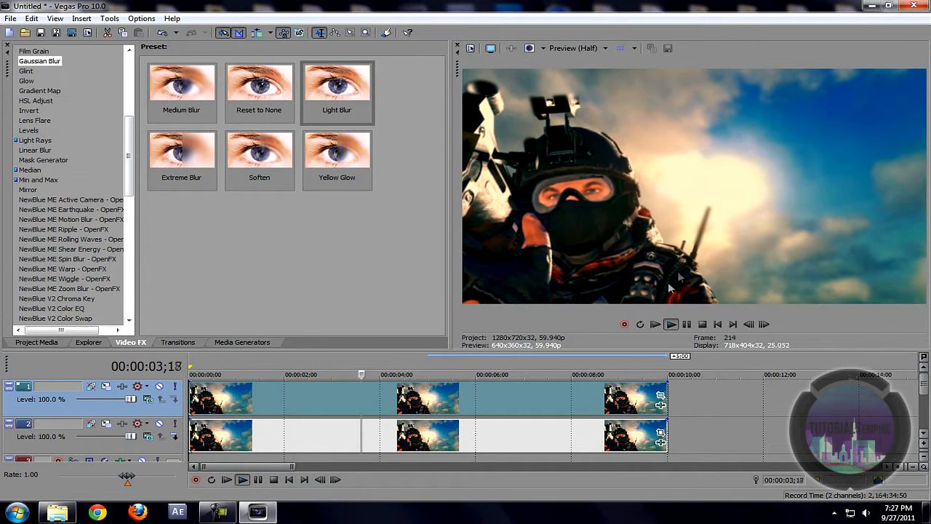
Stop playback, insert a video track above the others, and add the Default Text generator at its start
key("space")
right_click(680, 406)
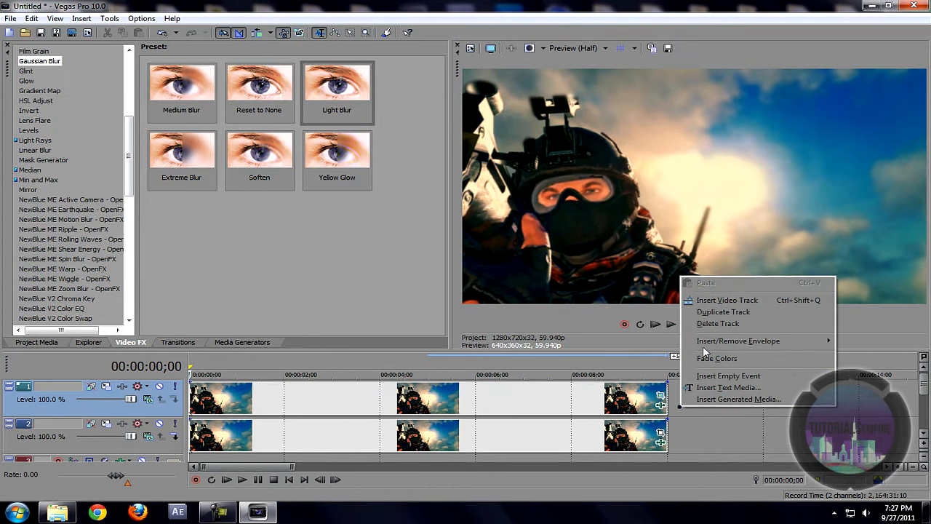
left_click(720, 300)
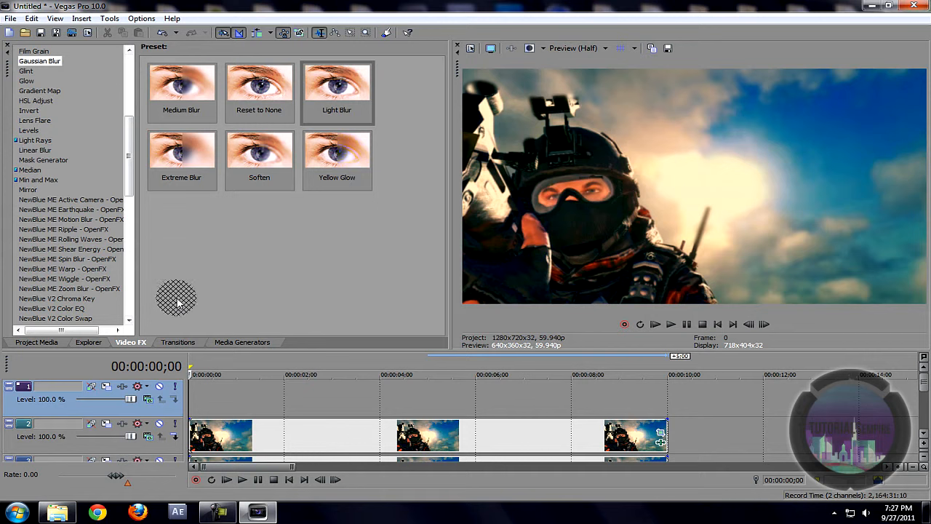
left_click(243, 341)
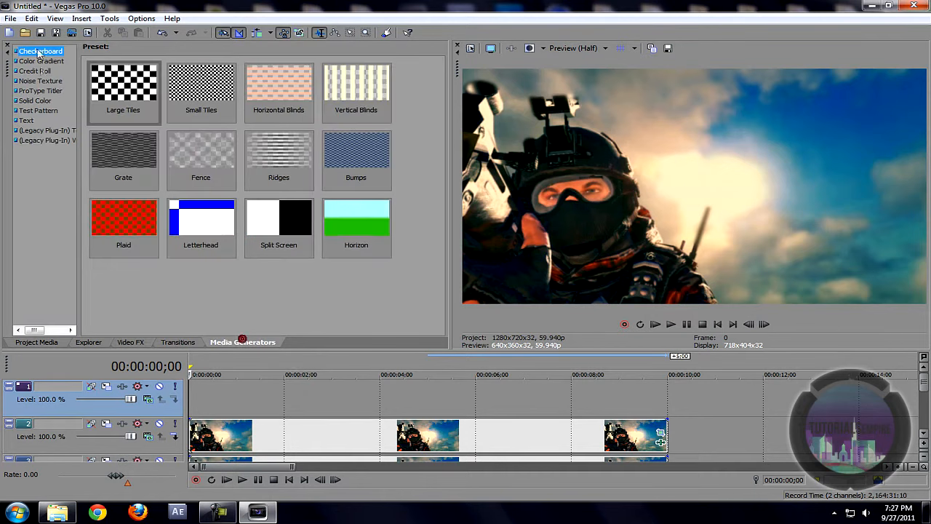
left_click(26, 120)
left_click_drag(129, 95, 201, 405)
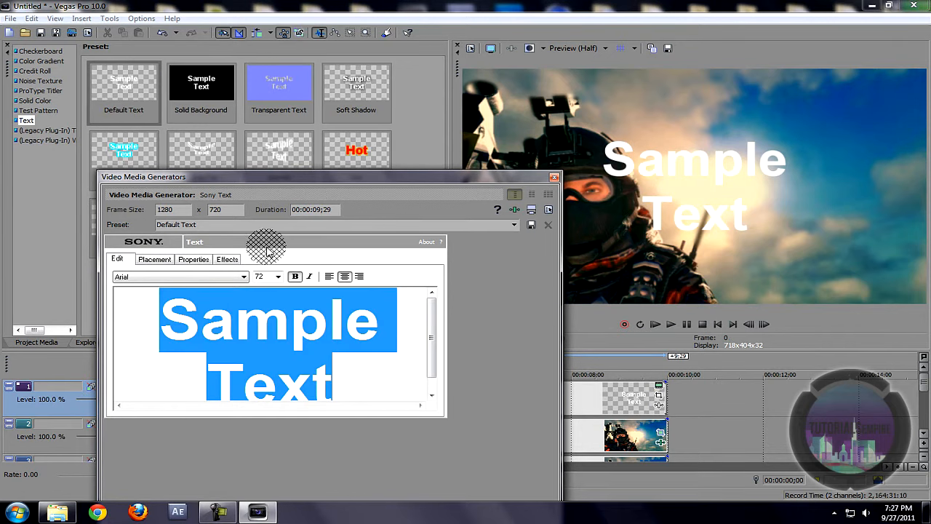
Replace the sample text in the generated title with TutorialsEmpire
key("Delete")
left_click(187, 276)
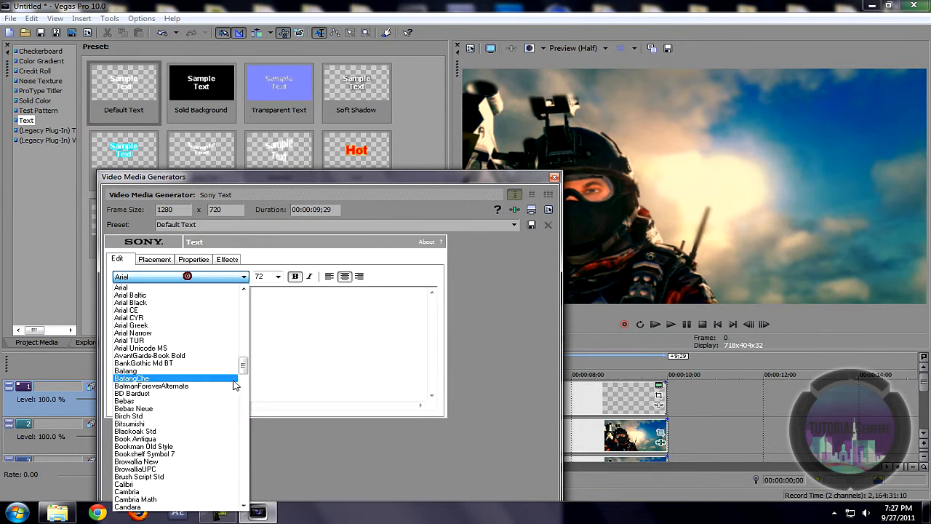
left_click(309, 332)
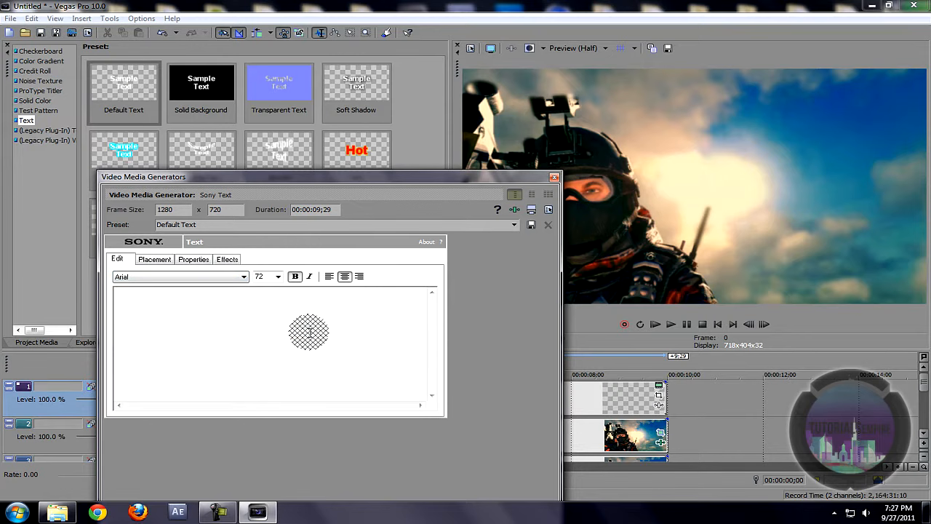
type("Tutorial")
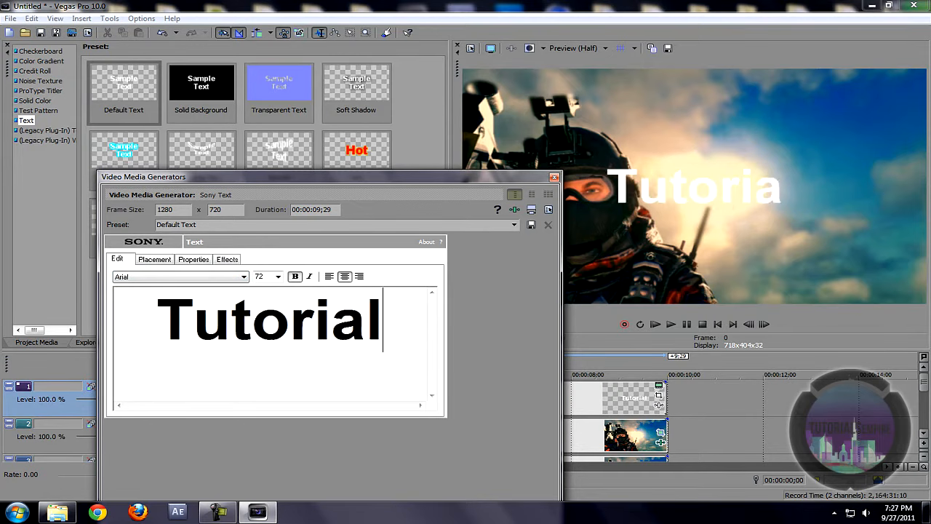
type("sEmpire")
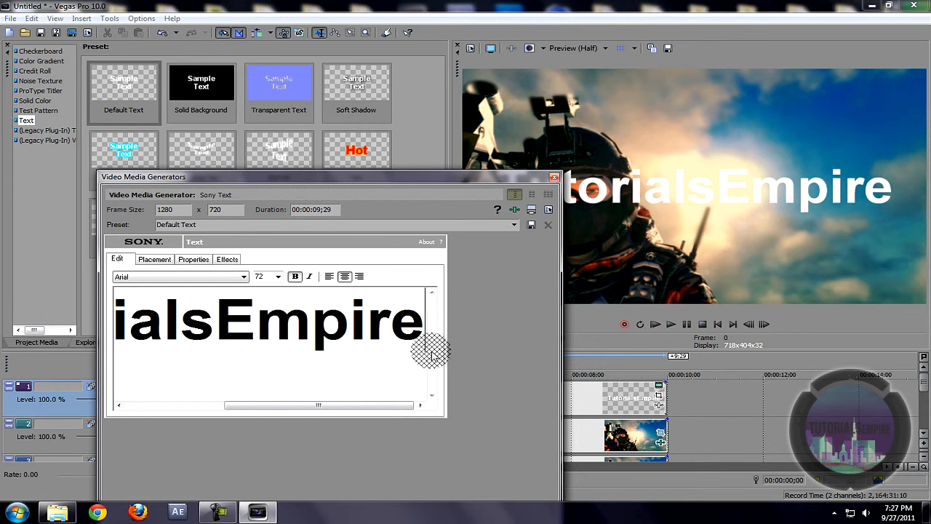
Set the title's text color to black, with red, green and blue at 0
key("ctrl+a")
left_click(194, 259)
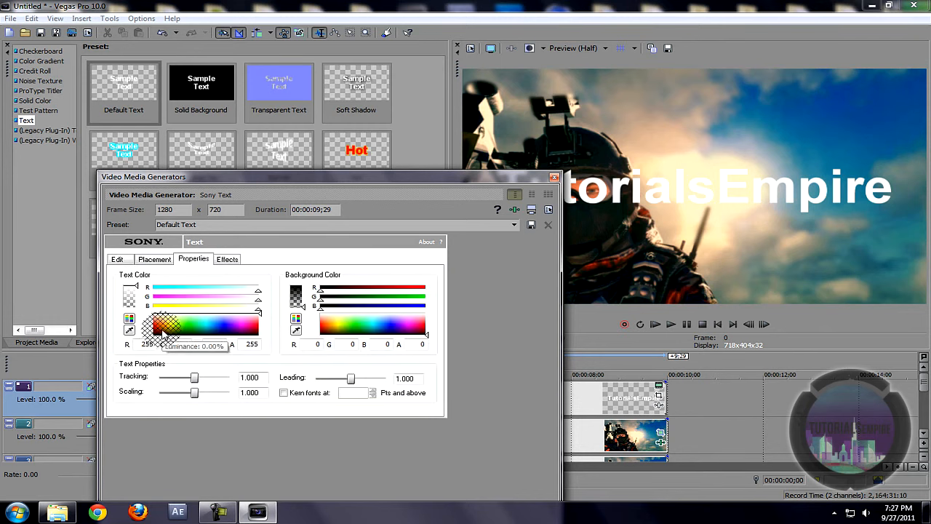
left_click(164, 331)
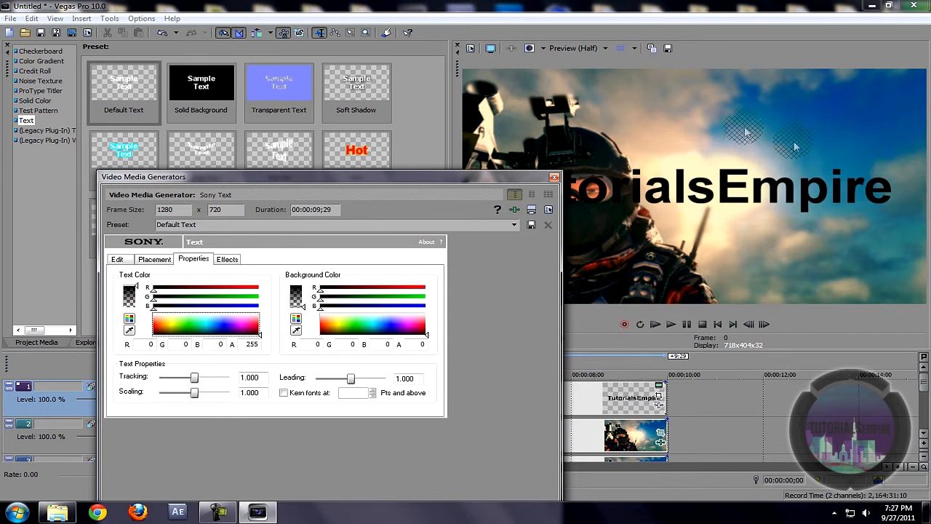
Place the title in the upper right of the frame at about X 0.204, Y -0.386
left_click(154, 259)
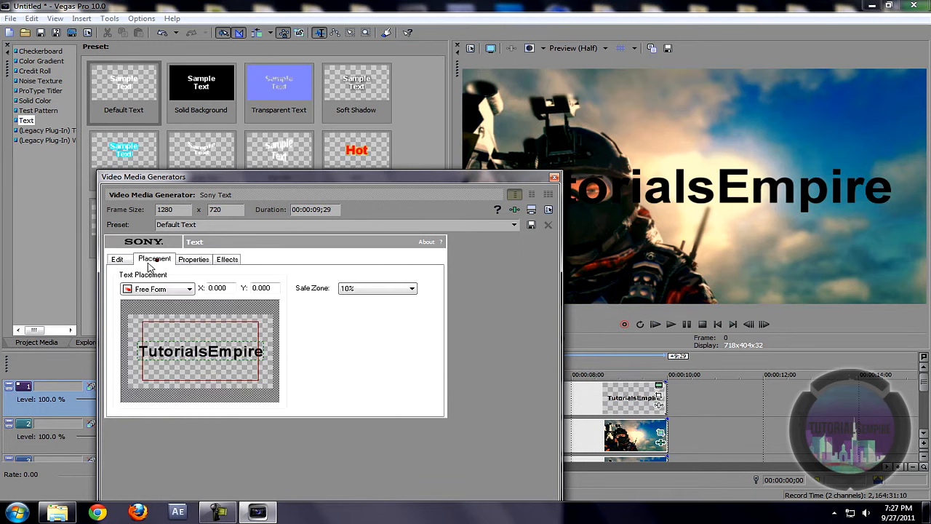
left_click(117, 259)
left_click(153, 259)
left_click_drag(174, 351, 189, 337)
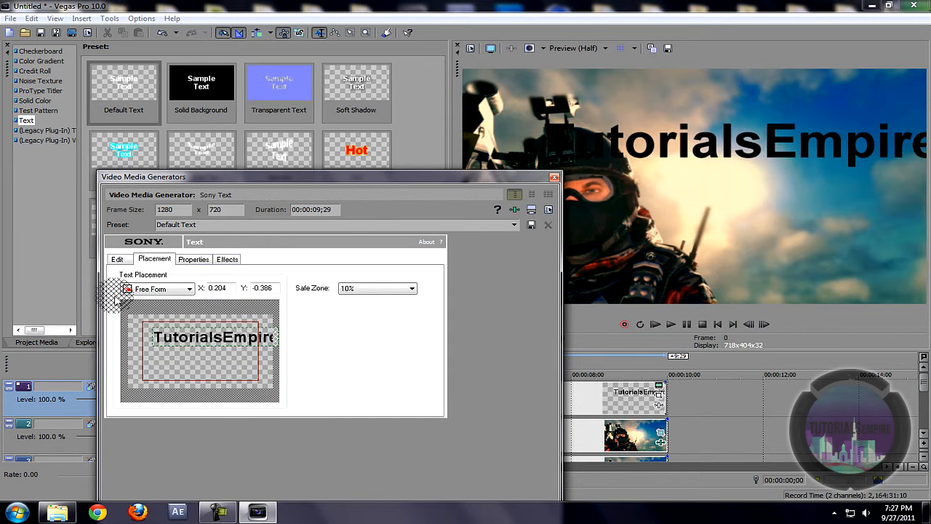
Set the whole title to font size 48 and the Dimitri Swank font
left_click(117, 260)
double_click(128, 333)
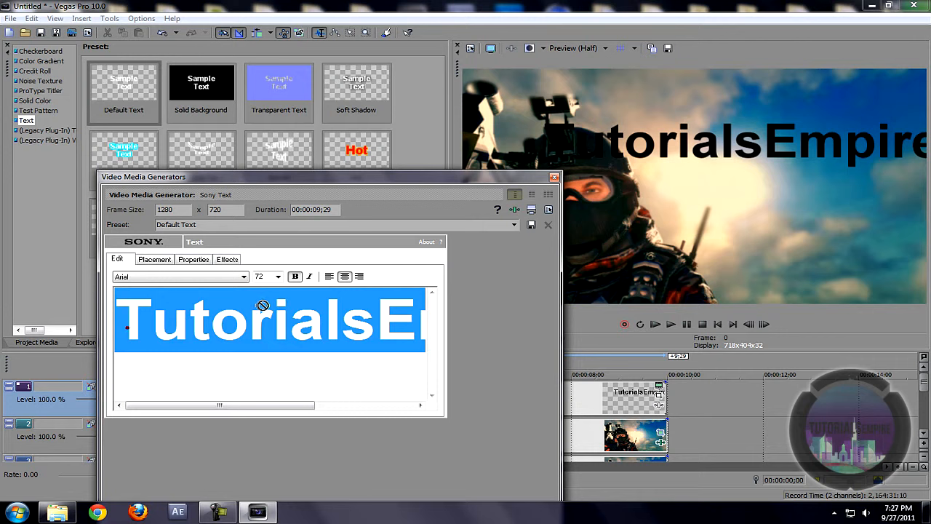
left_click(278, 276)
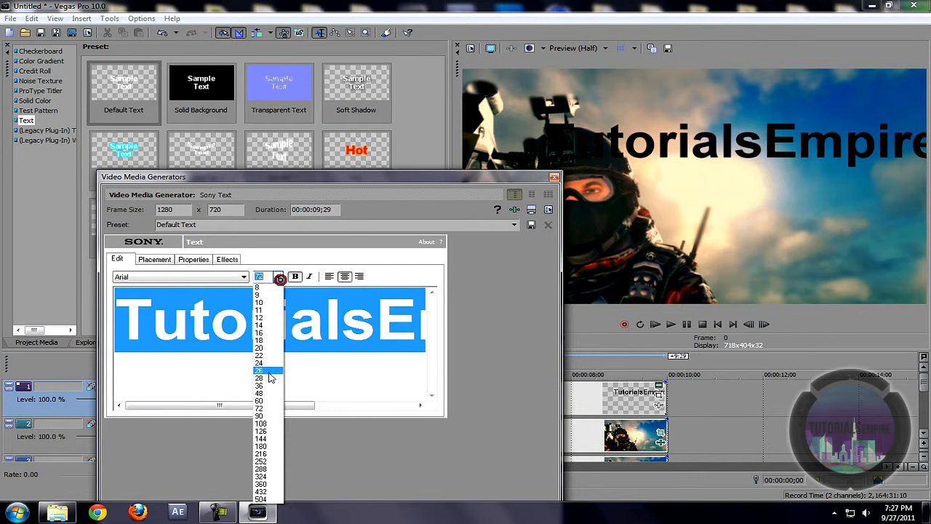
left_click(268, 393)
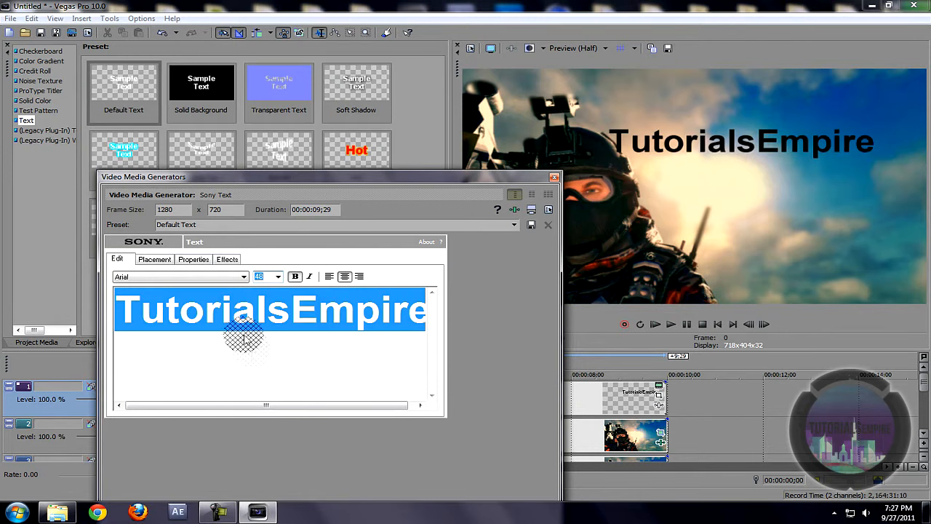
left_click(222, 277)
left_click_drag(243, 367, 243, 391)
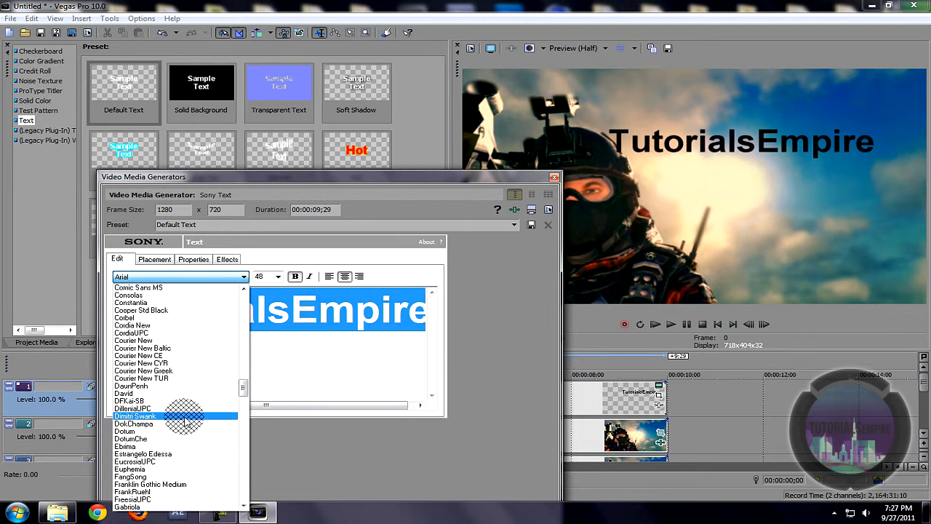
left_click(184, 416)
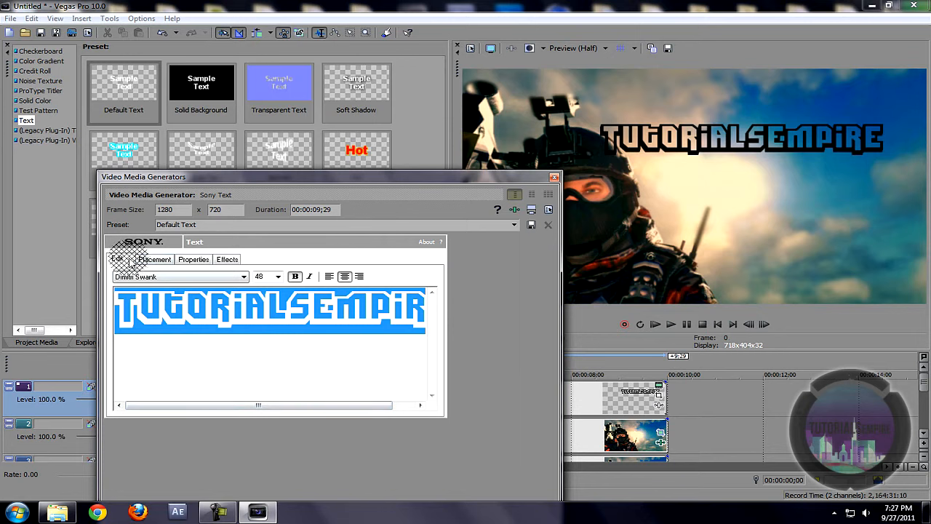
Shift the title to about X 0.319, Y -0.386, close the generator, and play the timeline to check it
left_click(151, 259)
left_click_drag(190, 329, 206, 335)
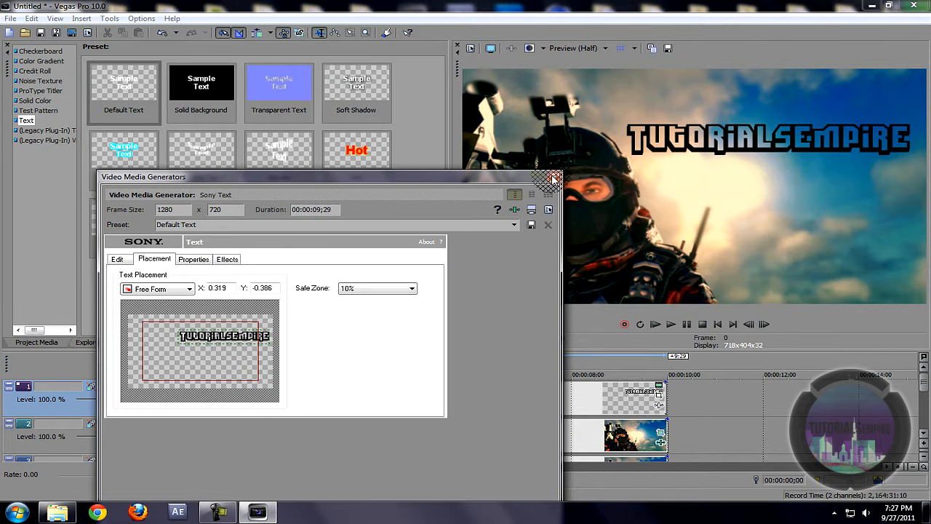
left_click(554, 178)
key("space")
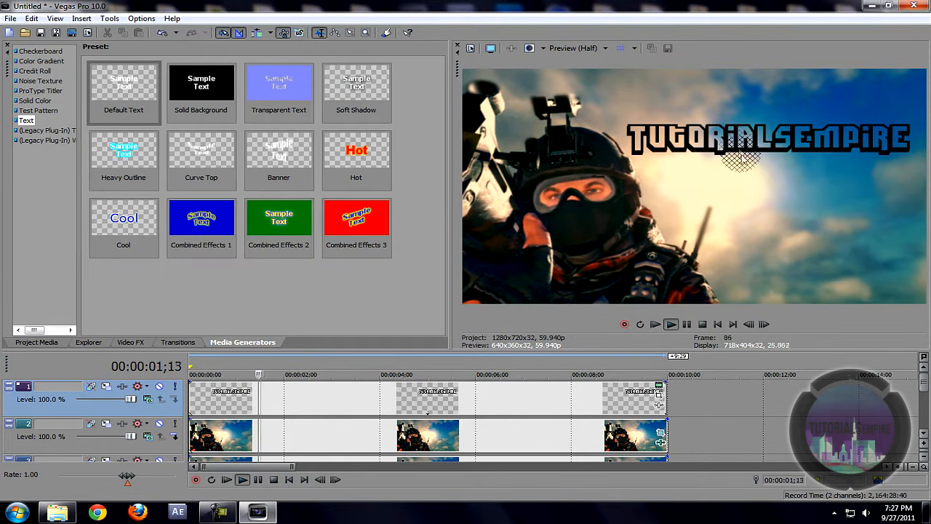
key("space")
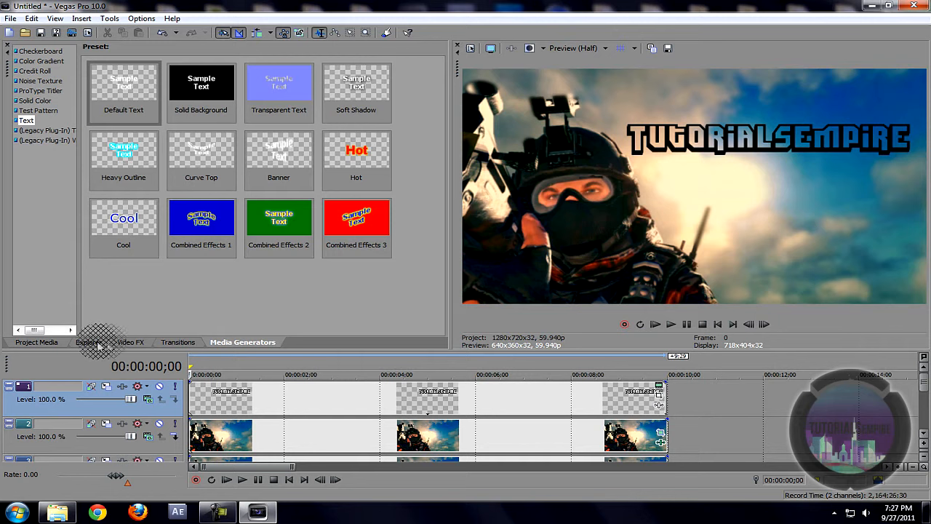
Apply the TEMPIRE preset of NewBlue ME Active Camera to the title event
left_click(120, 343)
left_click(116, 200)
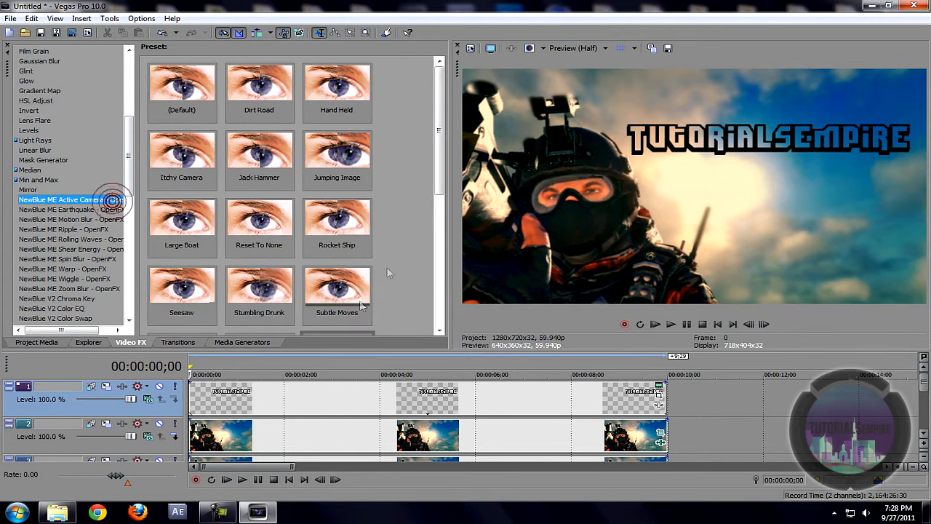
scroll(429, 191, "down", 2)
left_click_drag(338, 220, 449, 356)
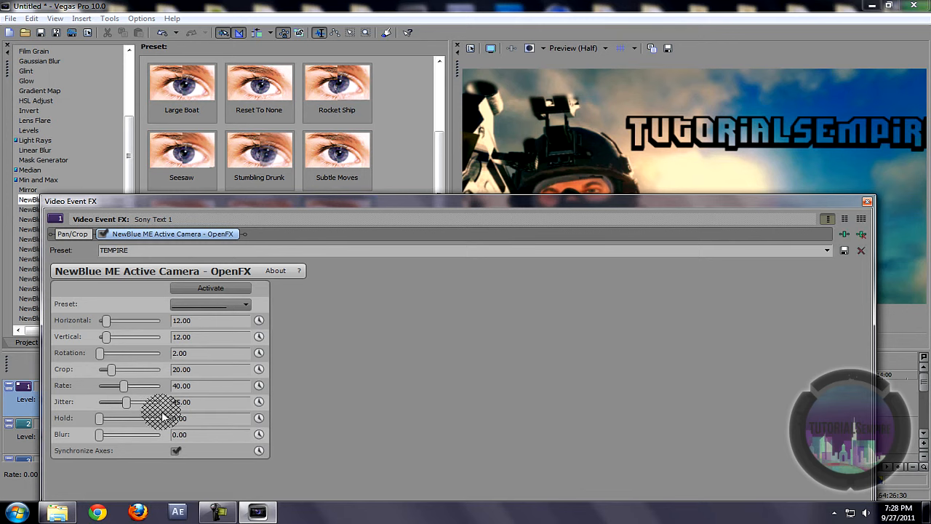
Set the title's Active Camera crop to 0.00 and play the timeline to check the shake
left_click(102, 370)
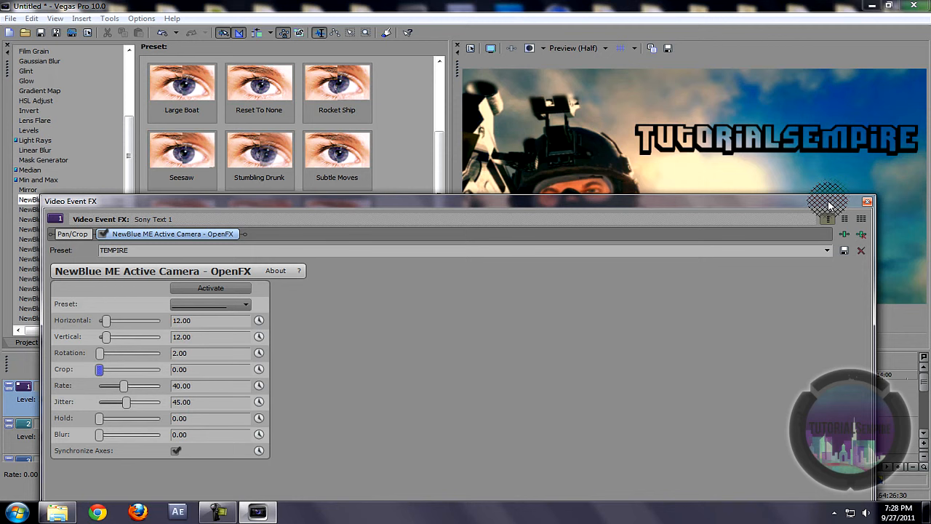
left_click(867, 202)
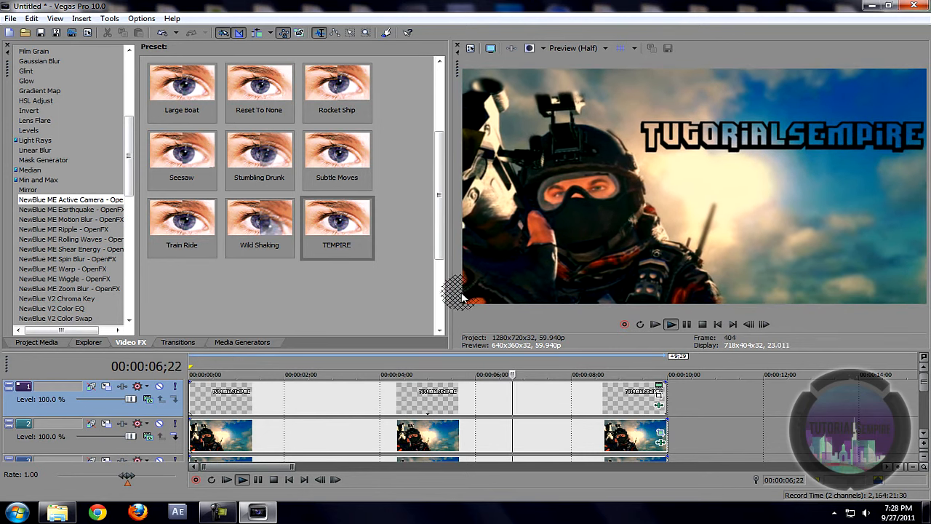
key("space")
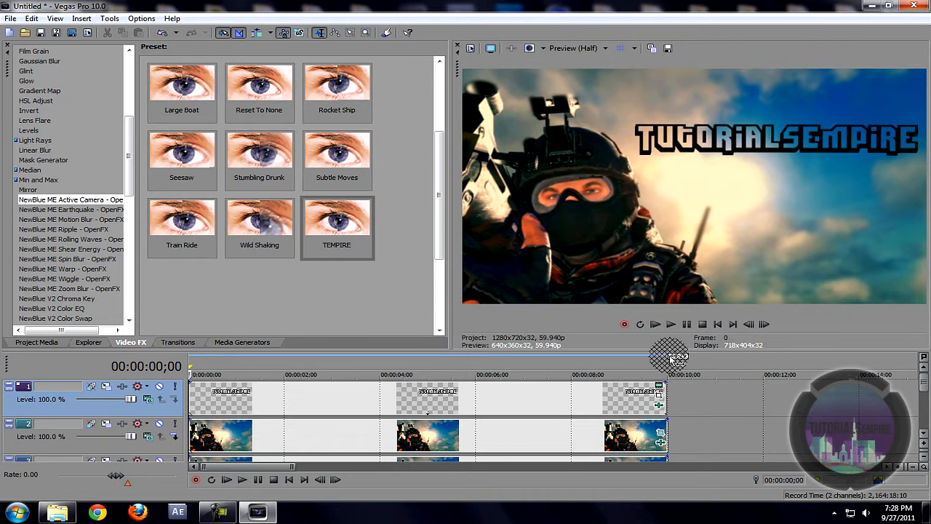
Insert a video track above the title and import the particle clip with the black background onto it
right_click(683, 411)
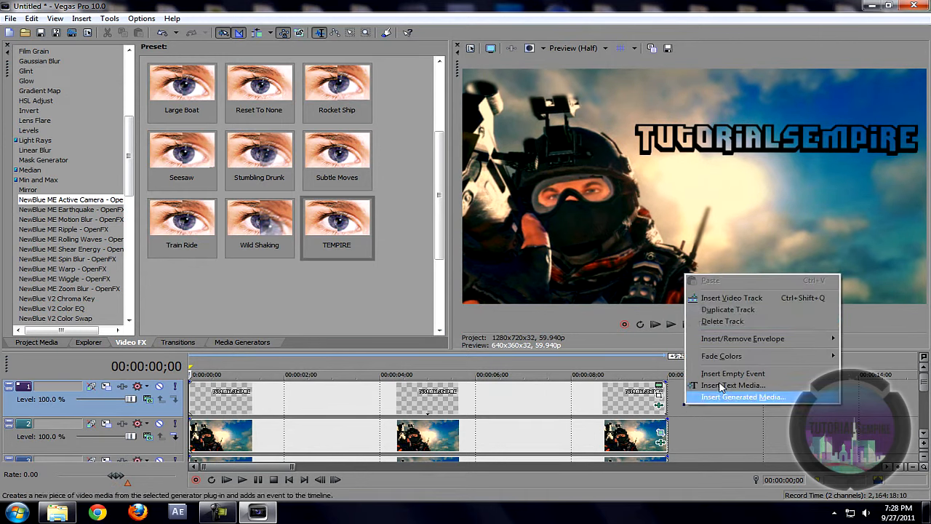
left_click(731, 299)
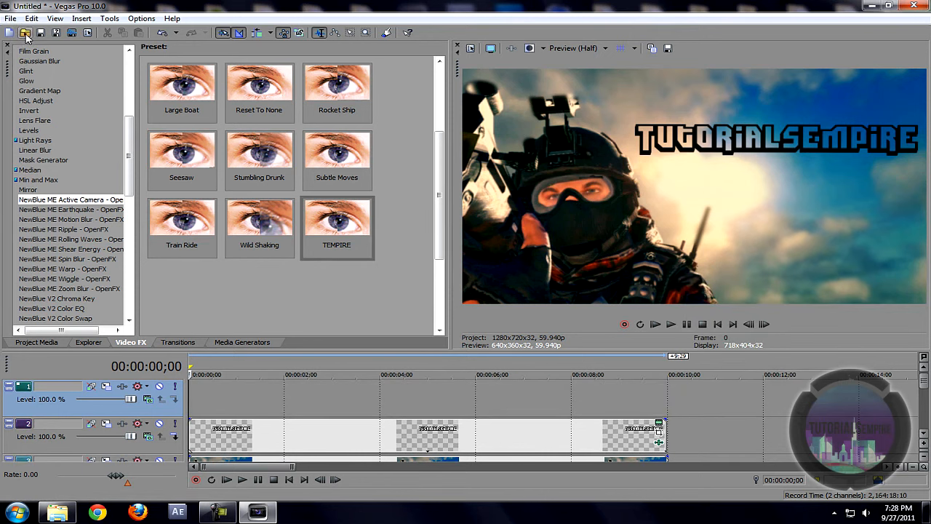
left_click(24, 33)
double_click(453, 153)
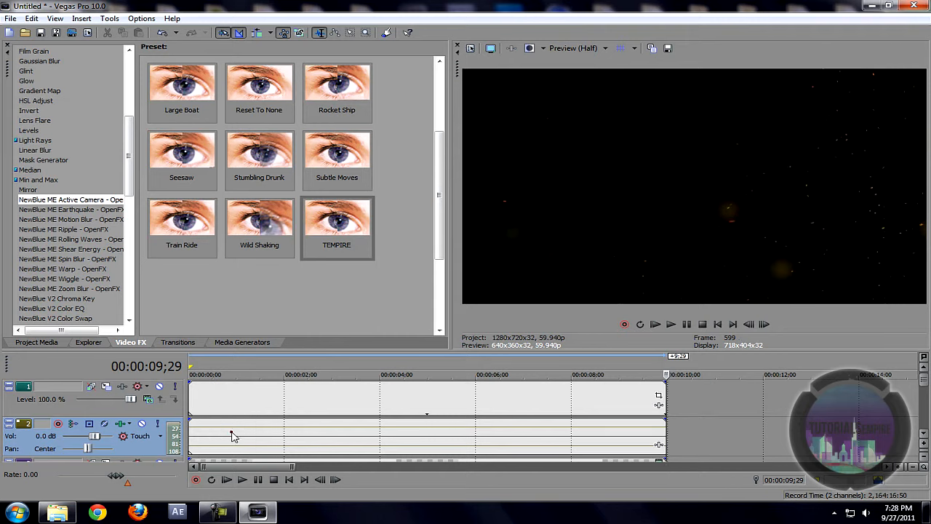
Delete the particle clip's audio track and give its video track a compositing mode that drops the black background
left_click(230, 435)
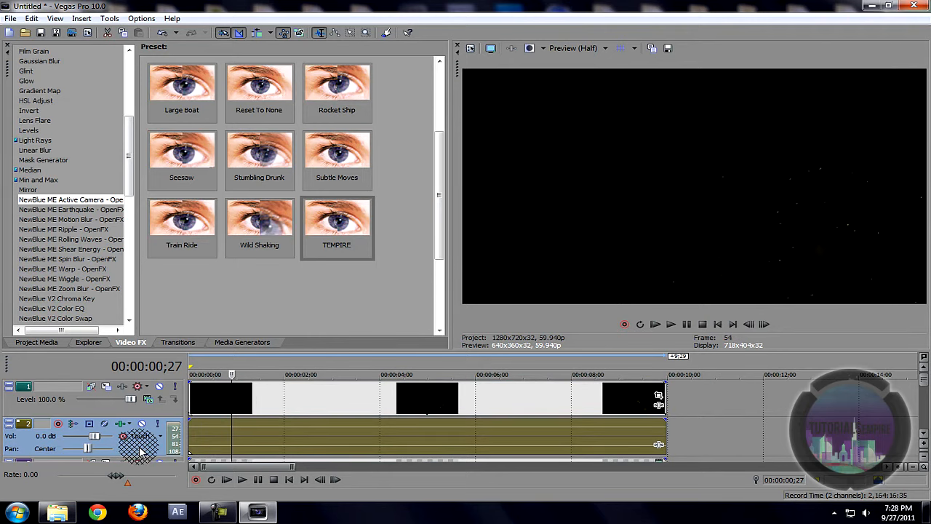
left_click(196, 399)
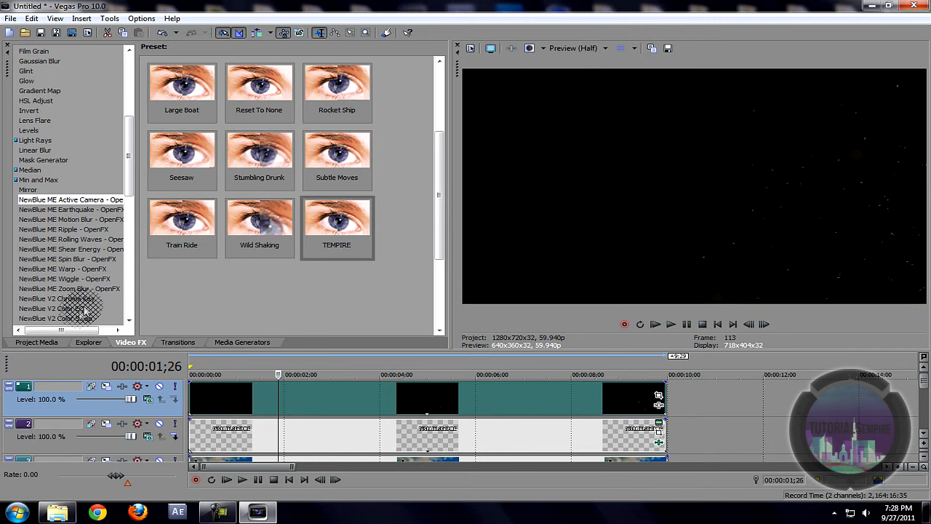
left_click(147, 400)
left_click(187, 304)
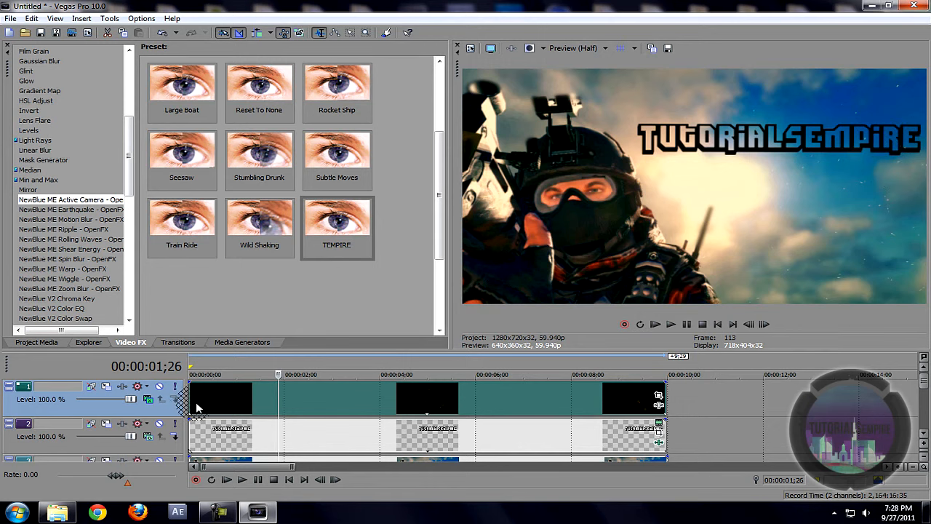
key("space")
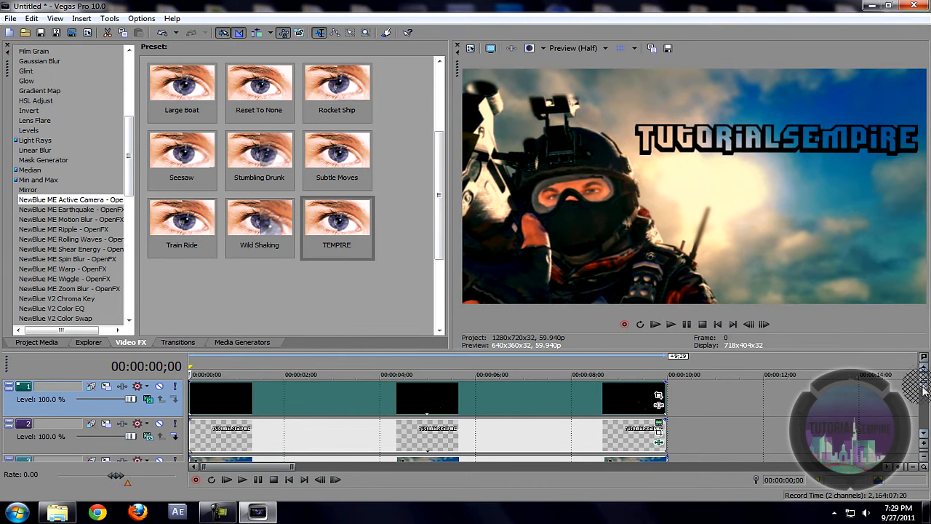
Minimize the video editor to return to the desktop
left_click(923, 410)
left_click(924, 410)
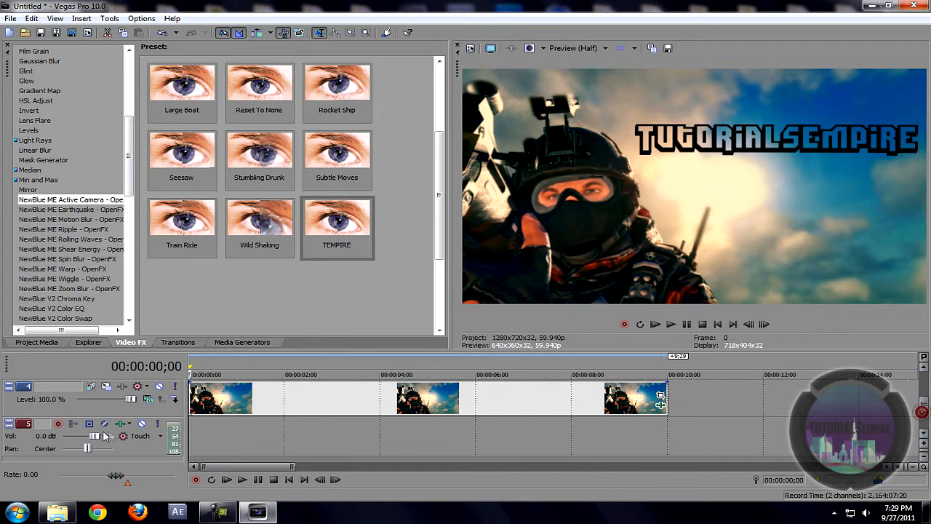
left_click(222, 512)
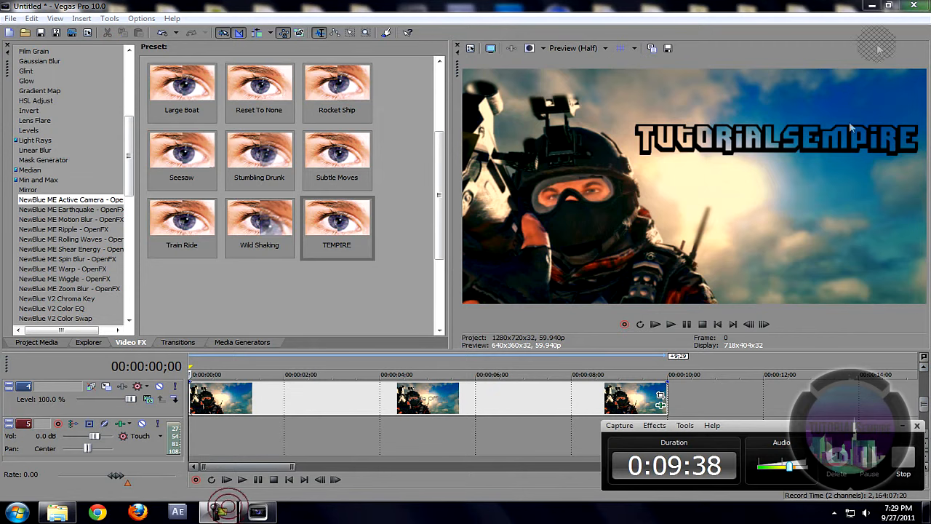
left_click(872, 5)
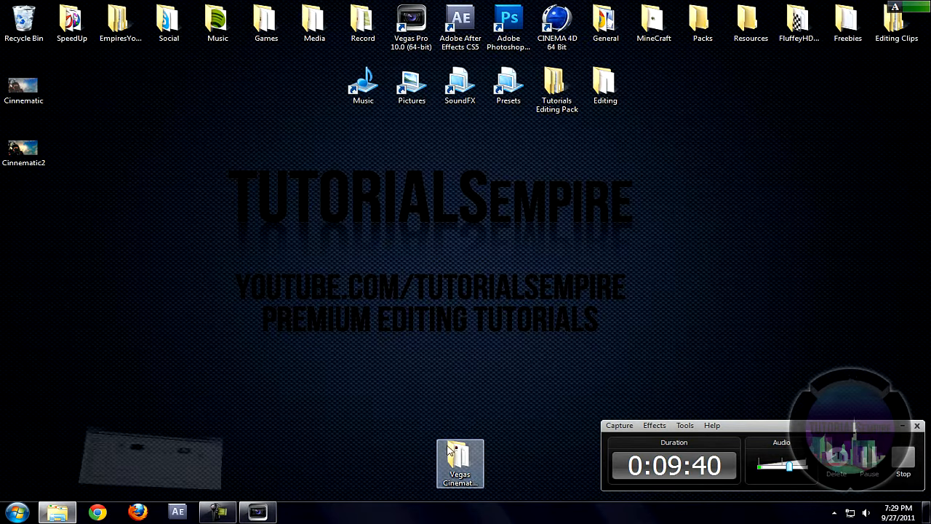
Import the music file from the Vegas Cinematic folder onto an audio track at the timeline start, with a fade-in at its beginning
double_click(449, 451)
left_click_drag(343, 178, 234, 434)
left_click(812, 407)
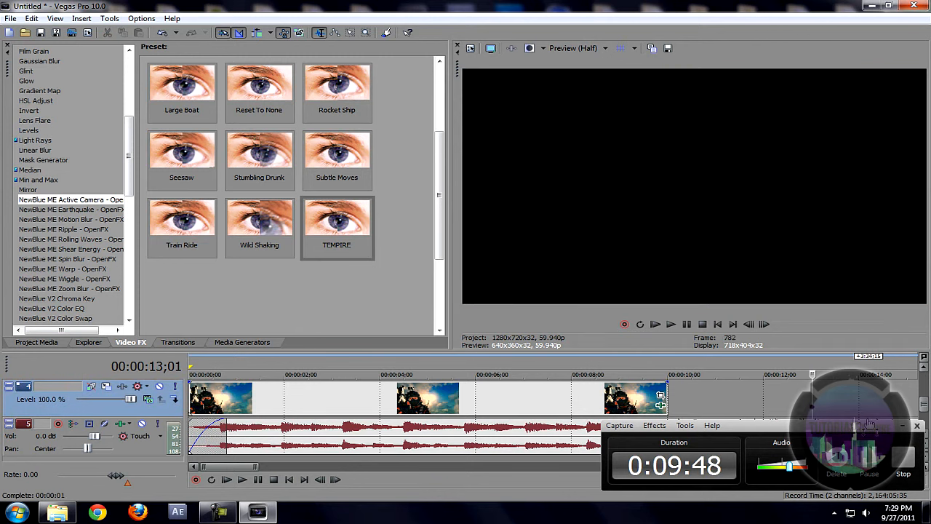
Split the music at about 11 seconds, delete the remainder and fade out its end
left_click(743, 446)
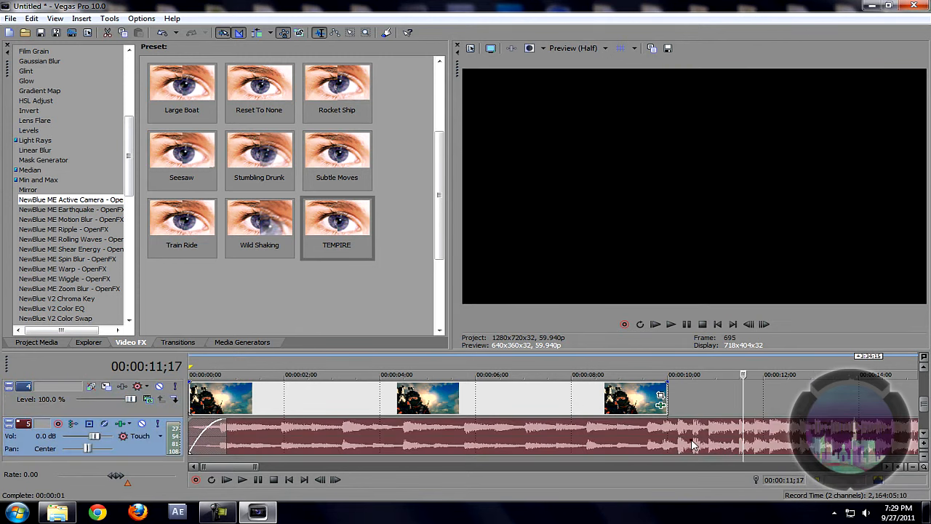
left_click(724, 437)
key("s")
key("Delete")
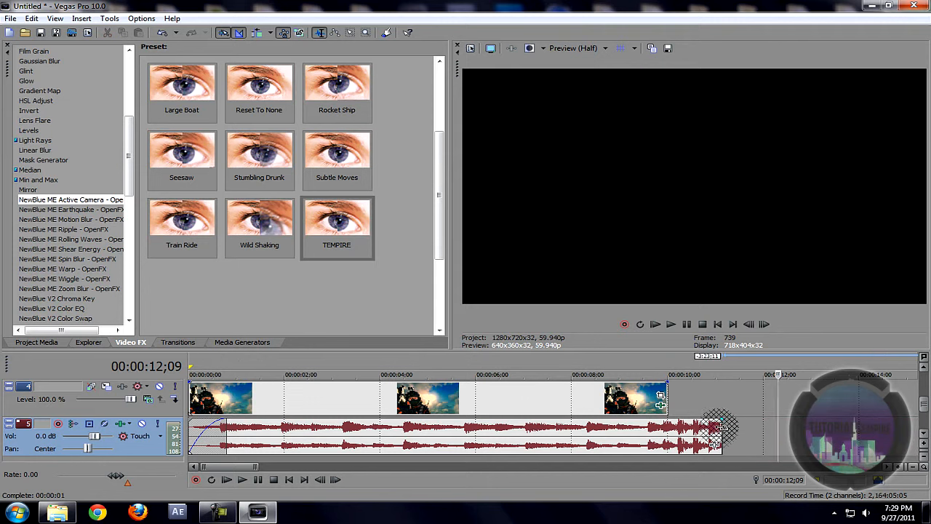
left_click_drag(725, 416, 686, 419)
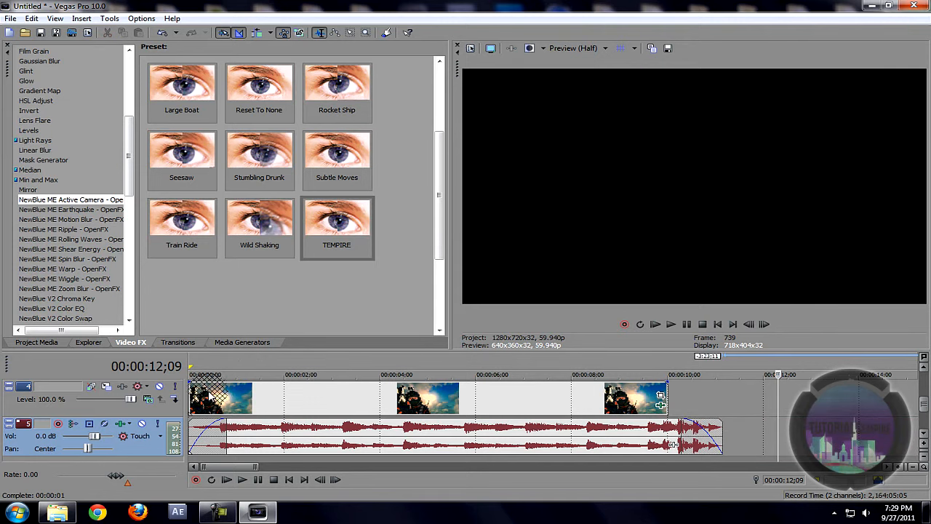
Add fade-ins of about 00:00:00;10 to both soldier image clips, the title and the particle clip
left_click(205, 397)
left_click(193, 382)
scroll(926, 405, "up", 1)
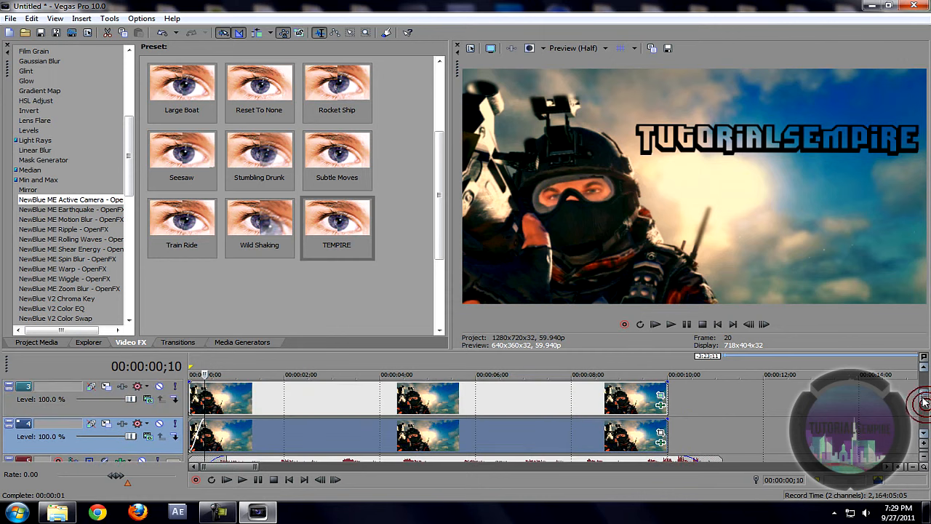
scroll(923, 402, "up", 1)
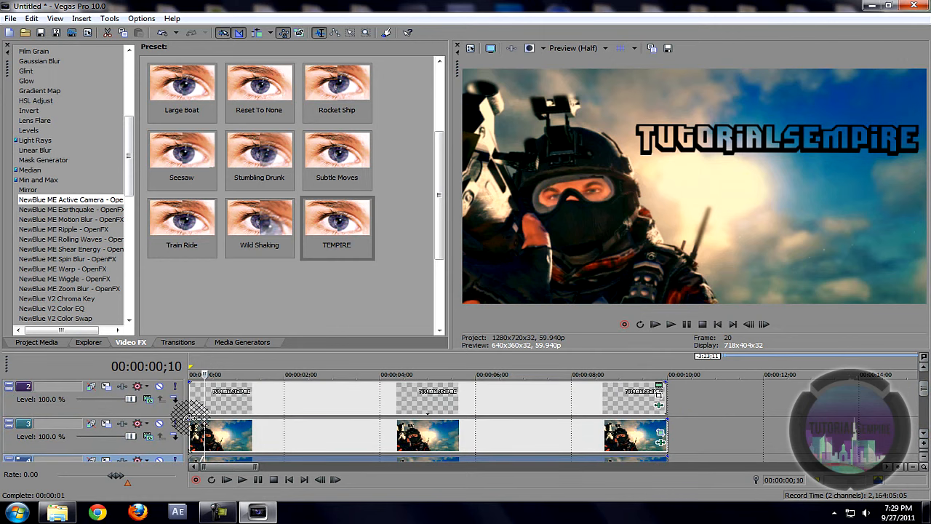
left_click_drag(189, 382, 203, 387)
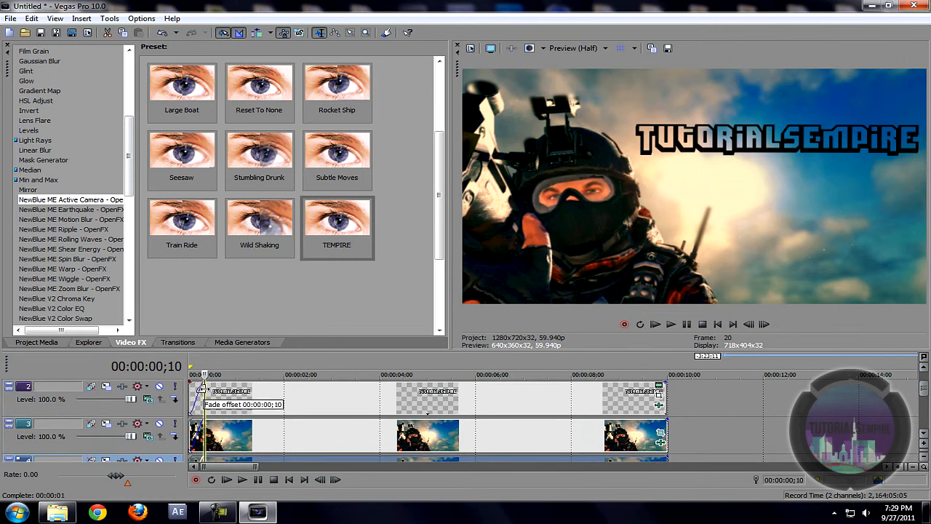
scroll(923, 389, "up", 1)
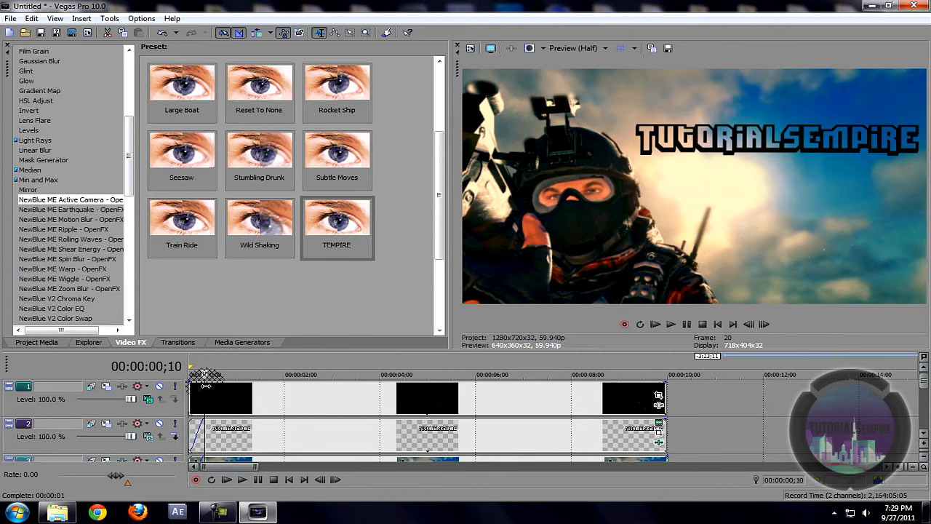
left_click_drag(186, 386, 198, 386)
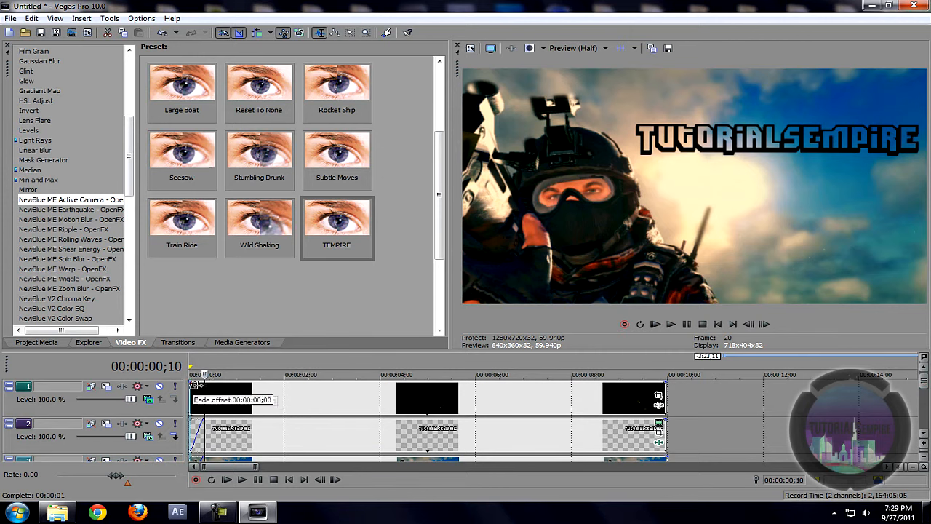
Fade out the particle, title and both soldier image clips from about 00:00:09;20 to their ends
left_click(658, 399)
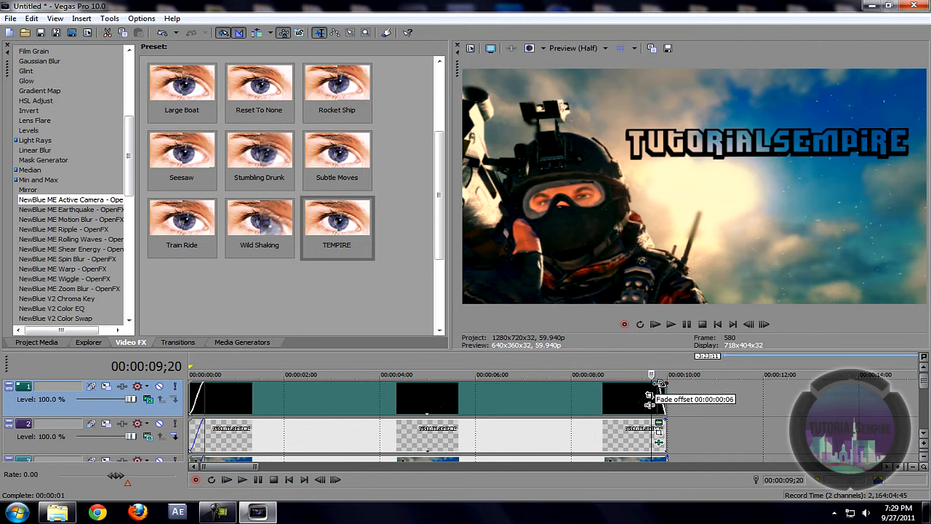
left_click_drag(659, 383, 658, 384)
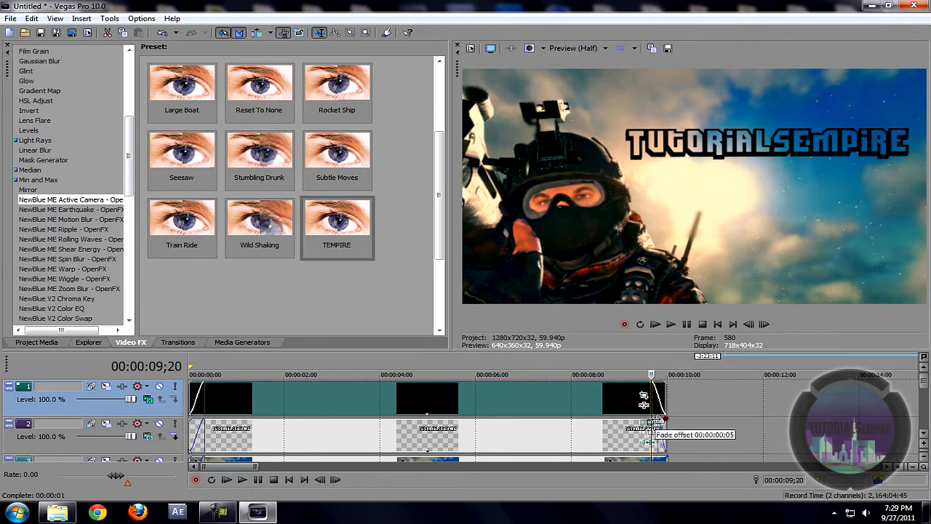
scroll(927, 405, "down", 1)
scroll(927, 404, "down", 1)
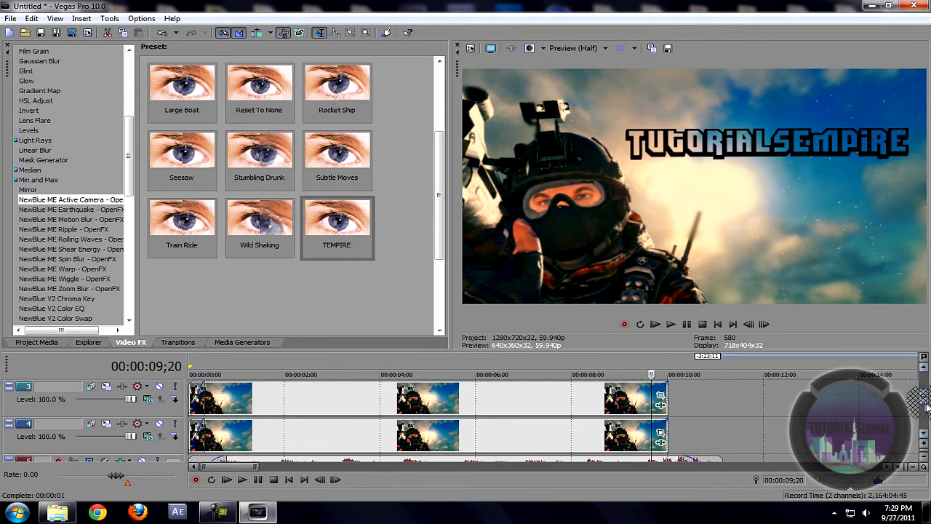
left_click_drag(659, 384, 666, 380)
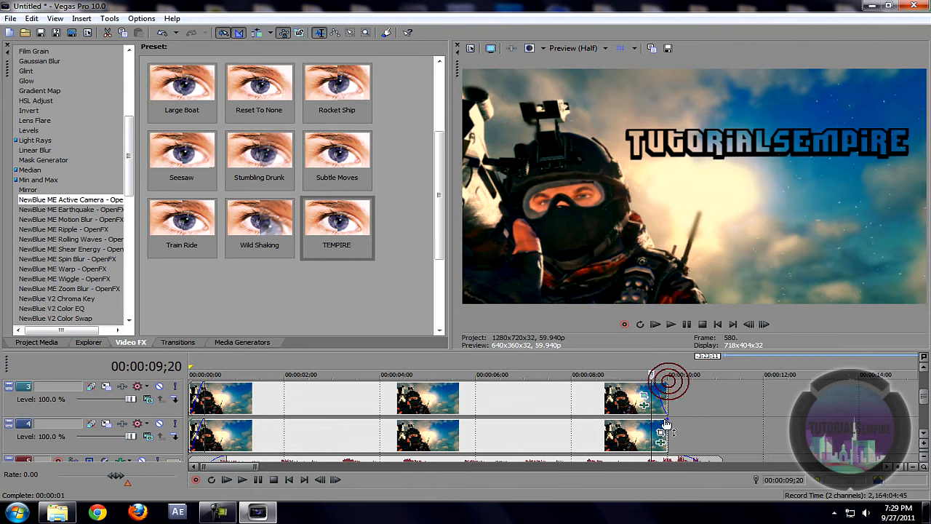
left_click_drag(666, 419, 654, 417)
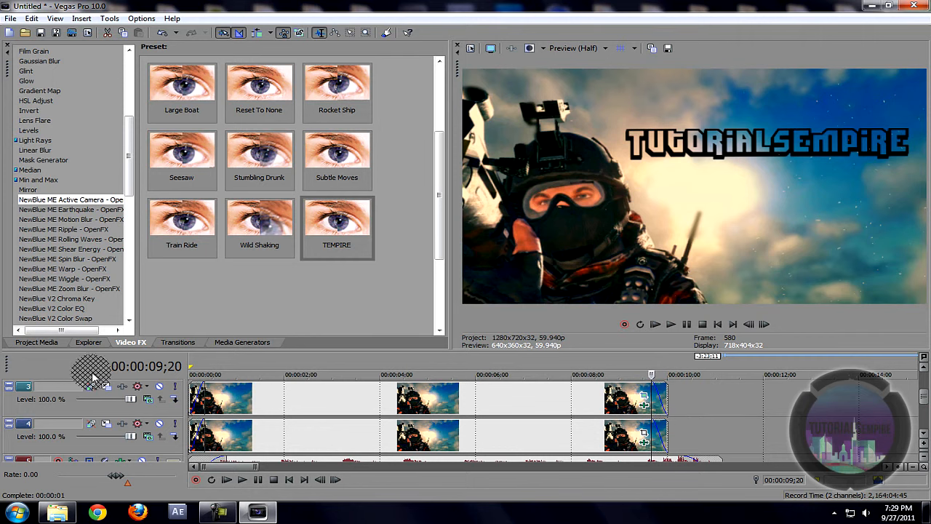
Play the whole timeline from the start to check the fades and the particle overlay
left_click(189, 371)
key("space")
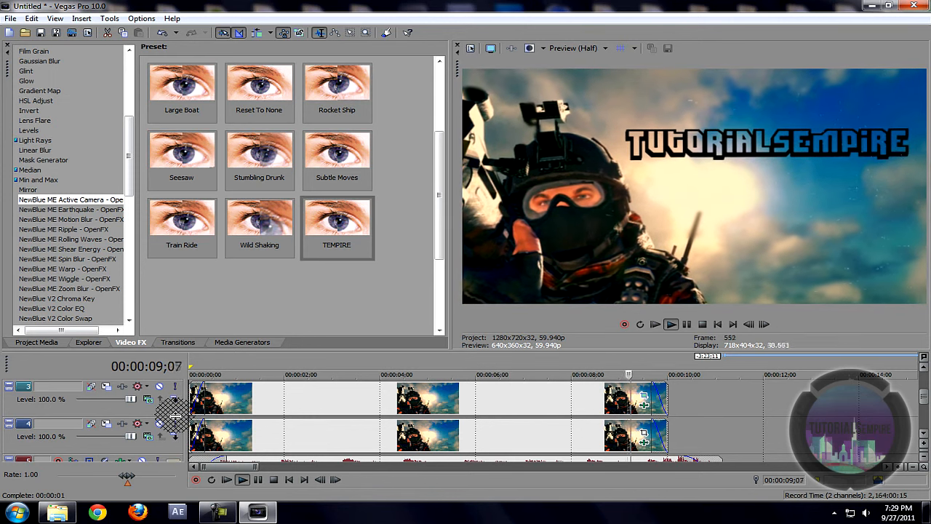
key("space")
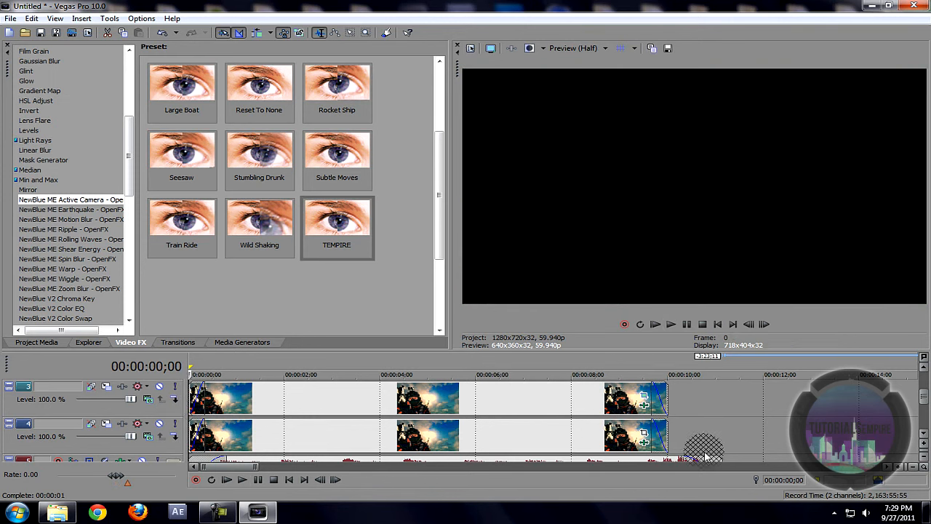
Lengthen the fade-out of the clip on track 3 to start at about 9.3 seconds and preview the ending
left_click(658, 410)
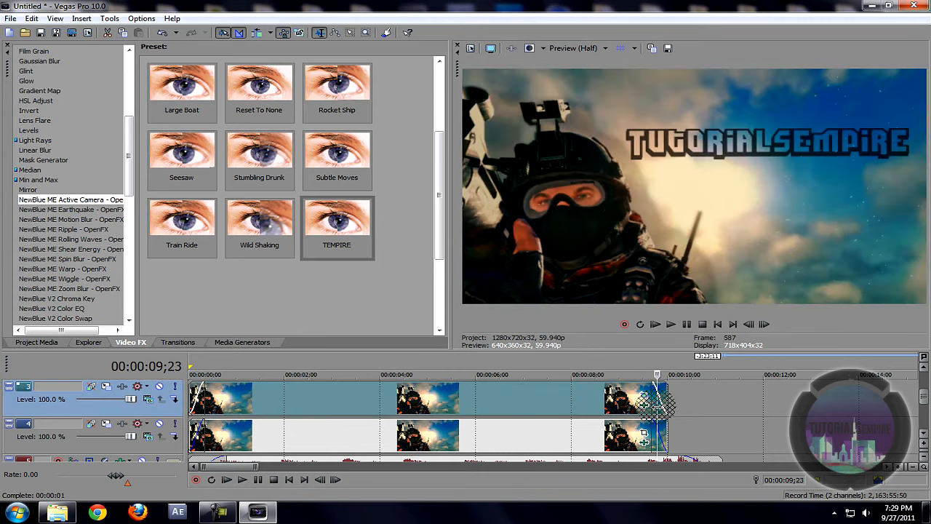
left_click(659, 407)
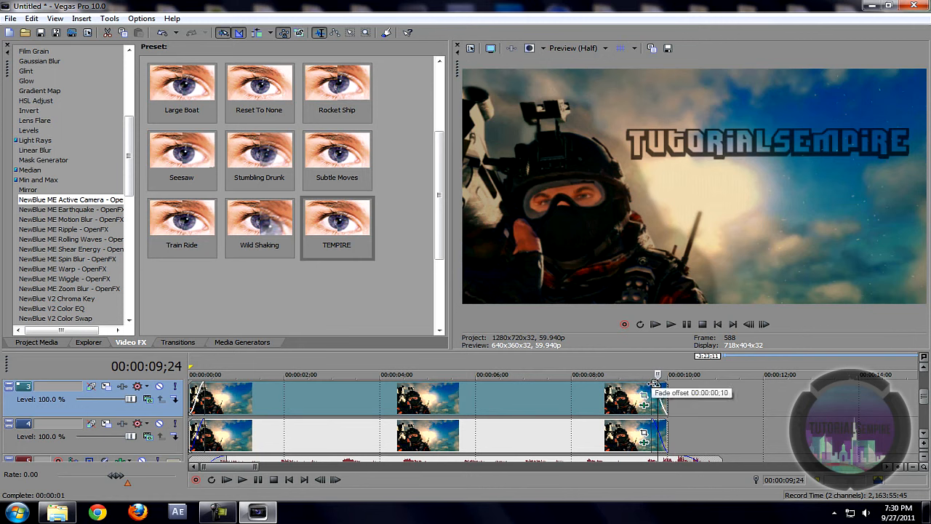
left_click_drag(637, 384, 636, 384)
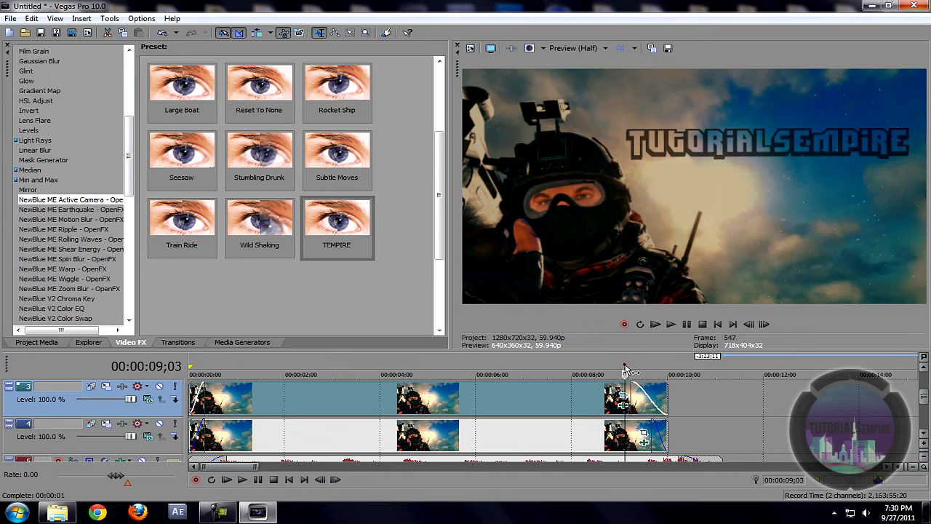
key("space")
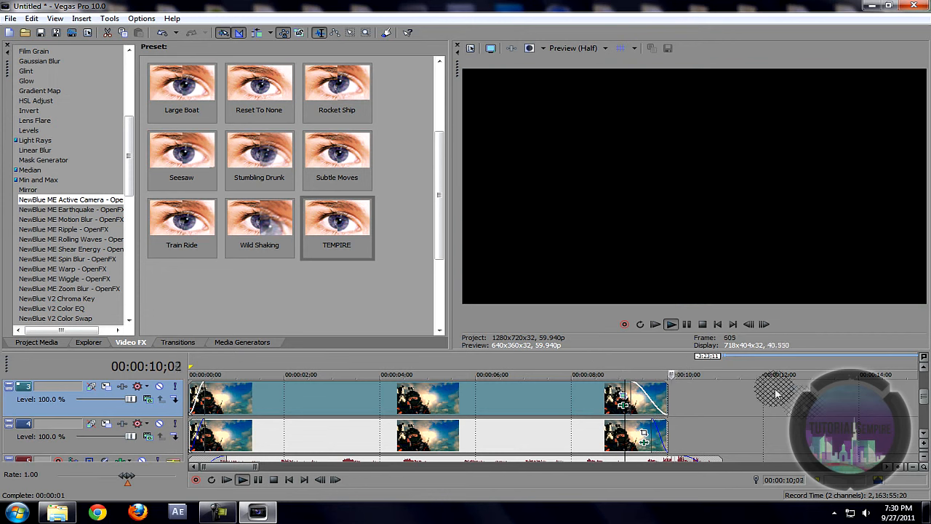
key("space")
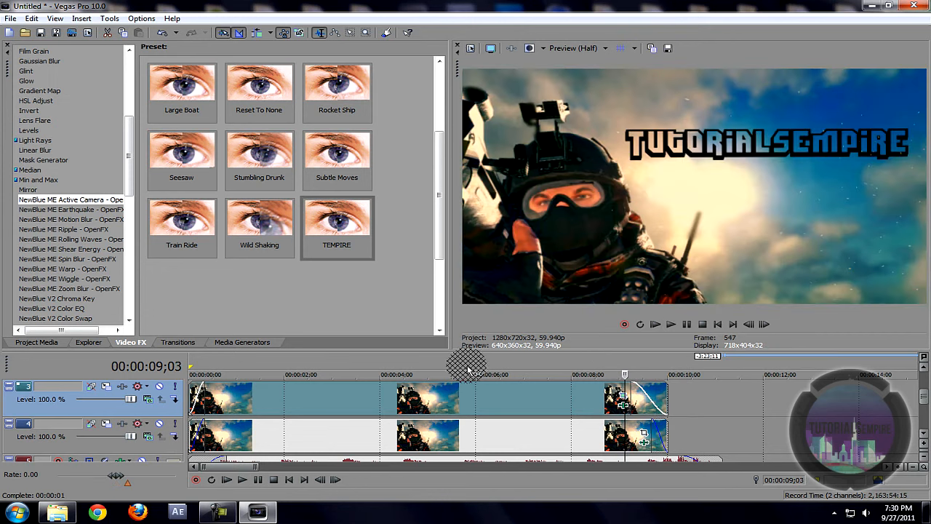
Play the sequence from about 7 seconds to review the finished cinematic, and return the cursor to near the start
left_click(535, 365)
key("space")
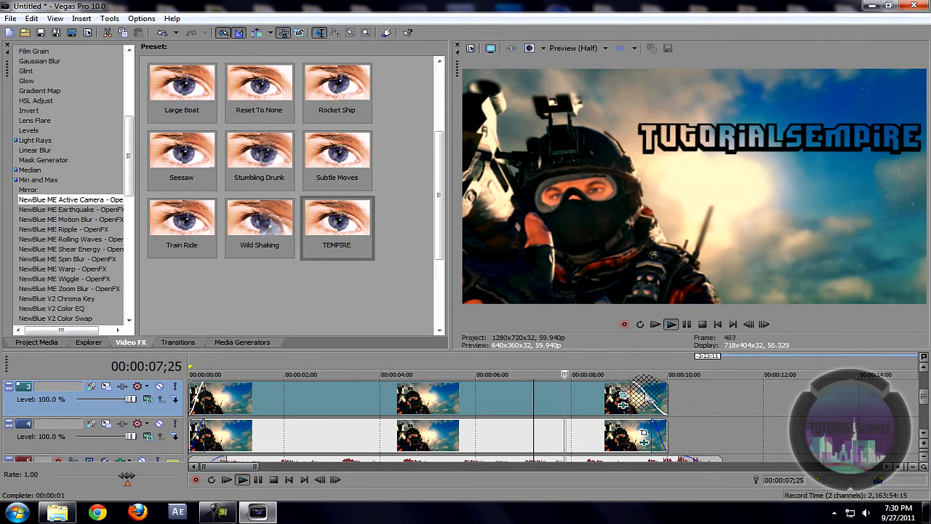
key("space")
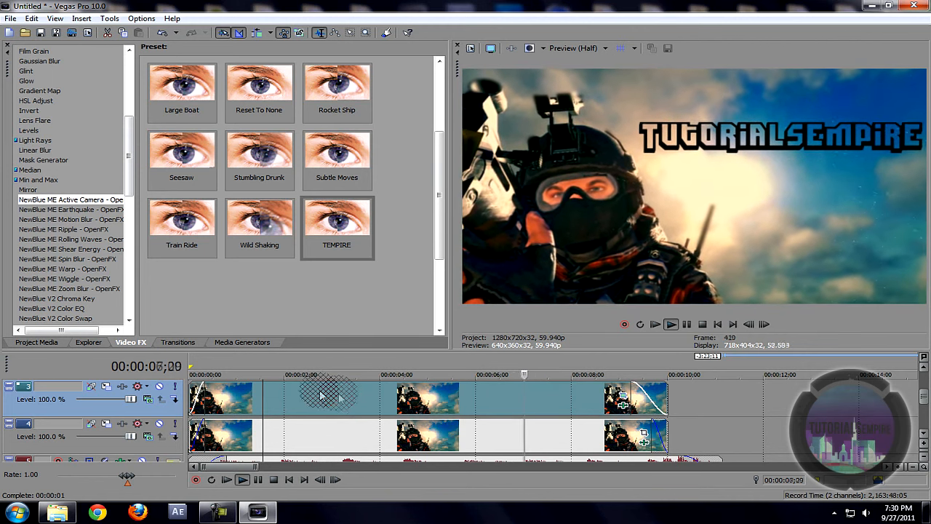
key("space")
left_click(198, 367)
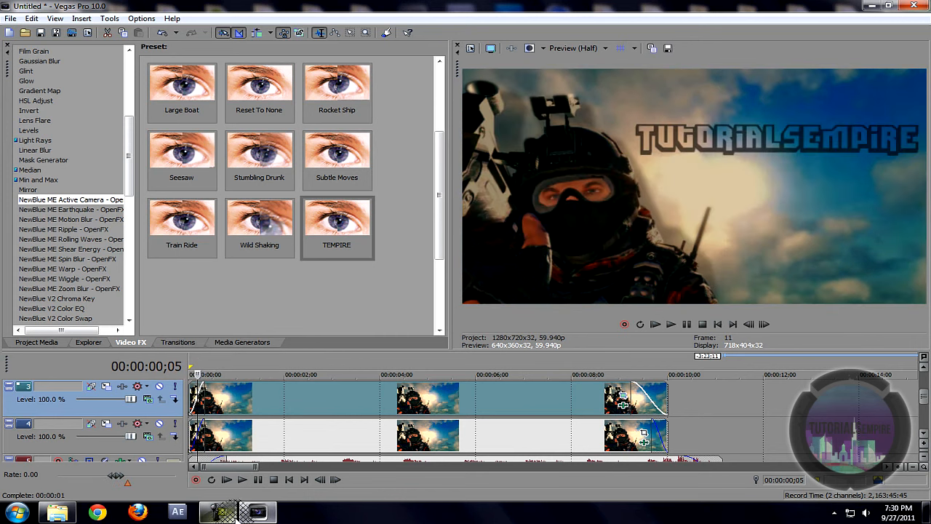
left_click(257, 512)
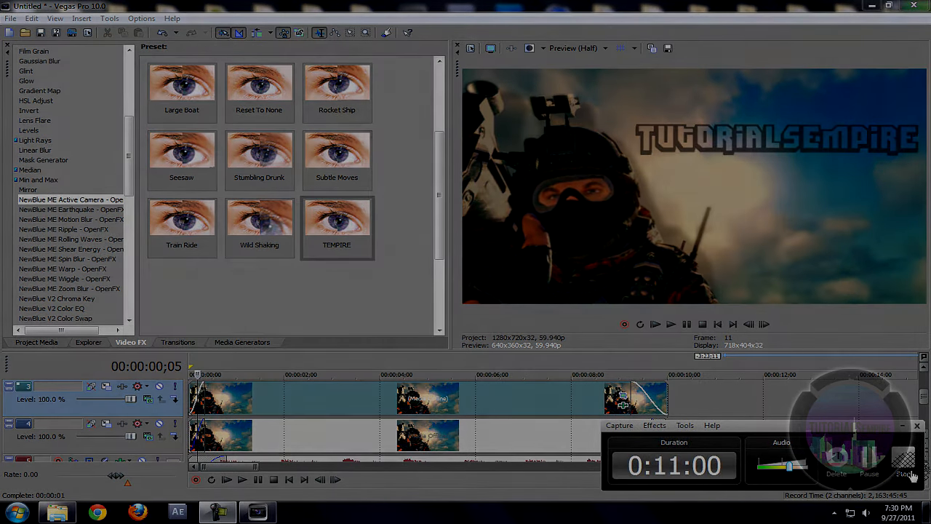